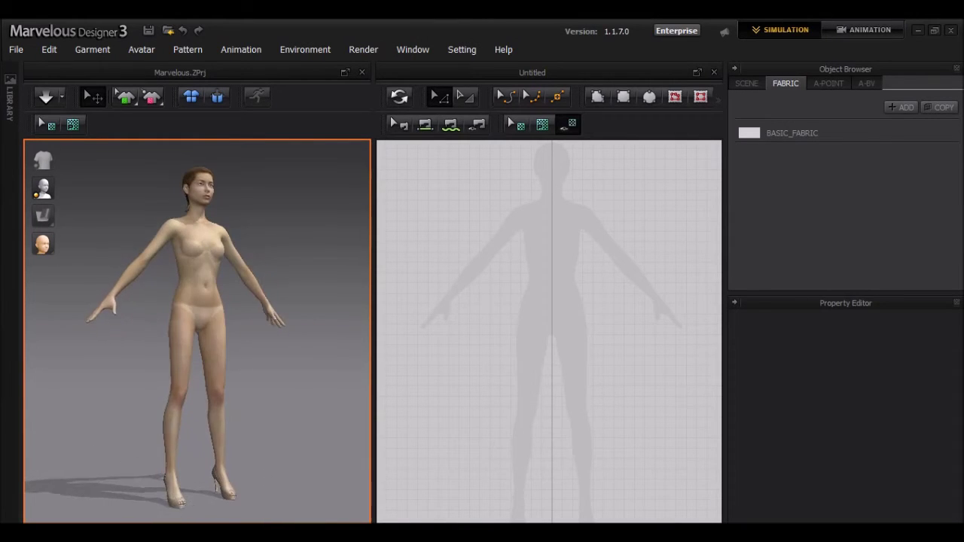
- Orbit the avatar to a three-quarter view and look through the file import options
mouse_move(196, 271)
right_mouse_down()
mouse_move(151, 271)
mouse_move(196, 271)
right_mouse_up()
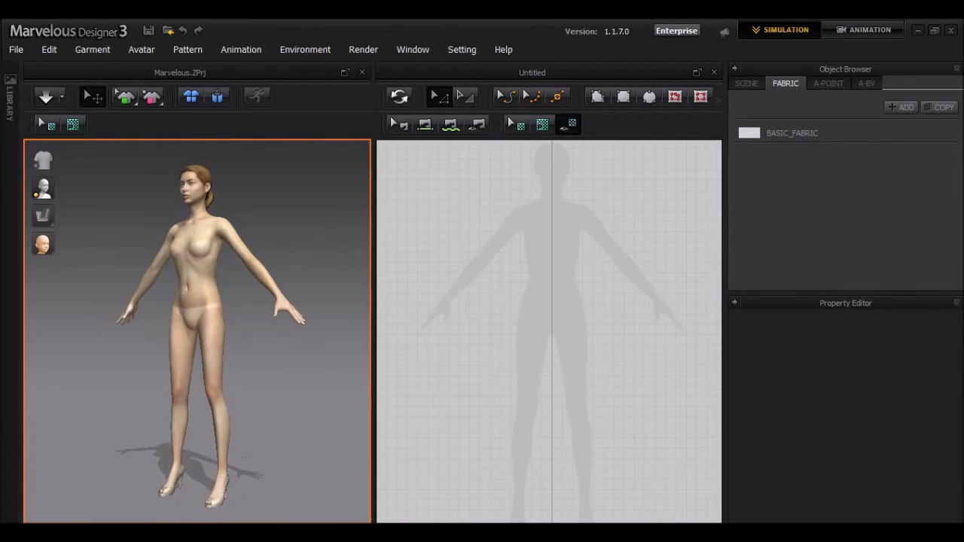
right_click_drag(195, 271, 211, 271)
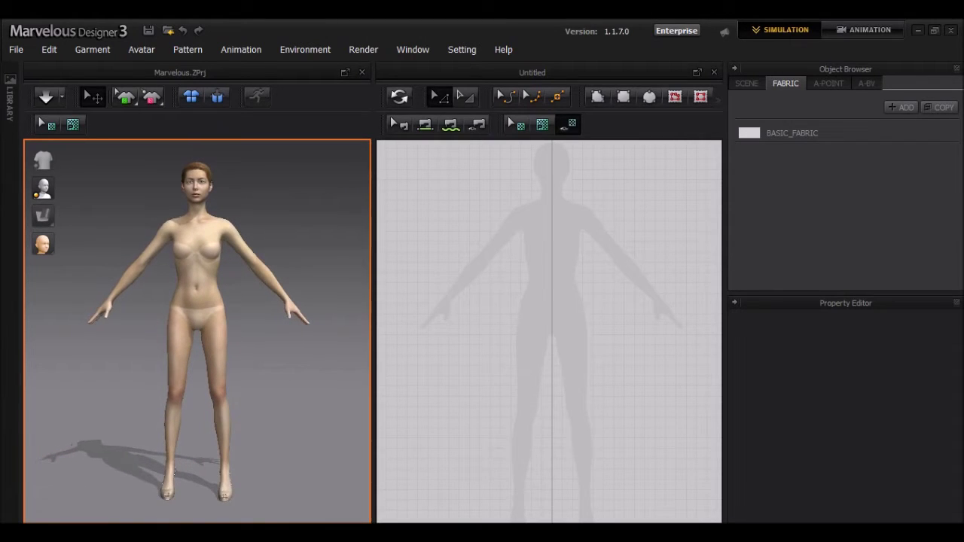
left_click(16, 51)
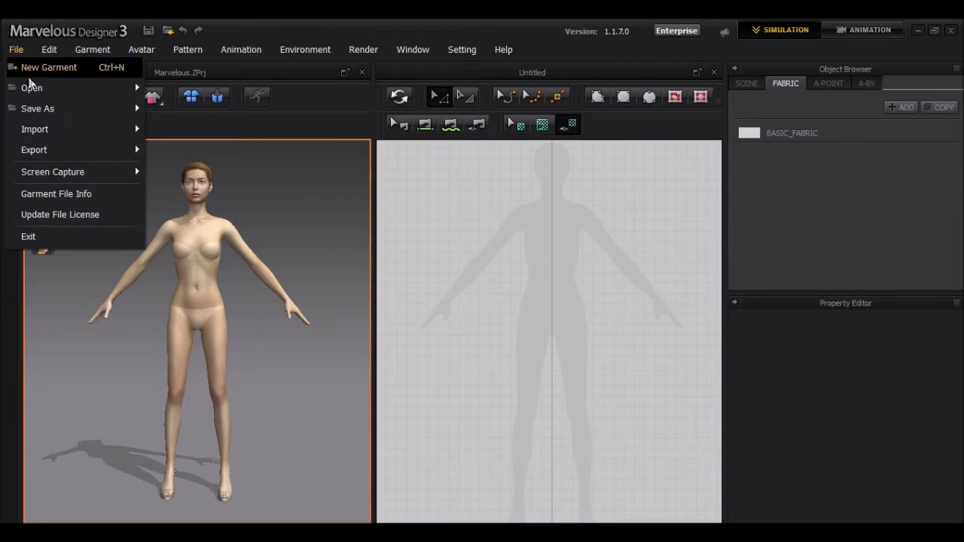
mouse_move(35, 130)
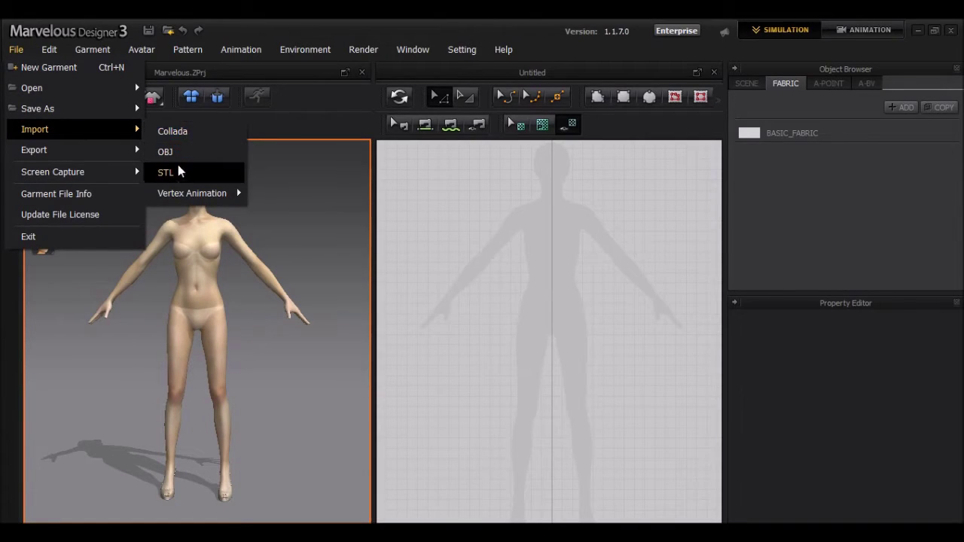
left_click(474, 274)
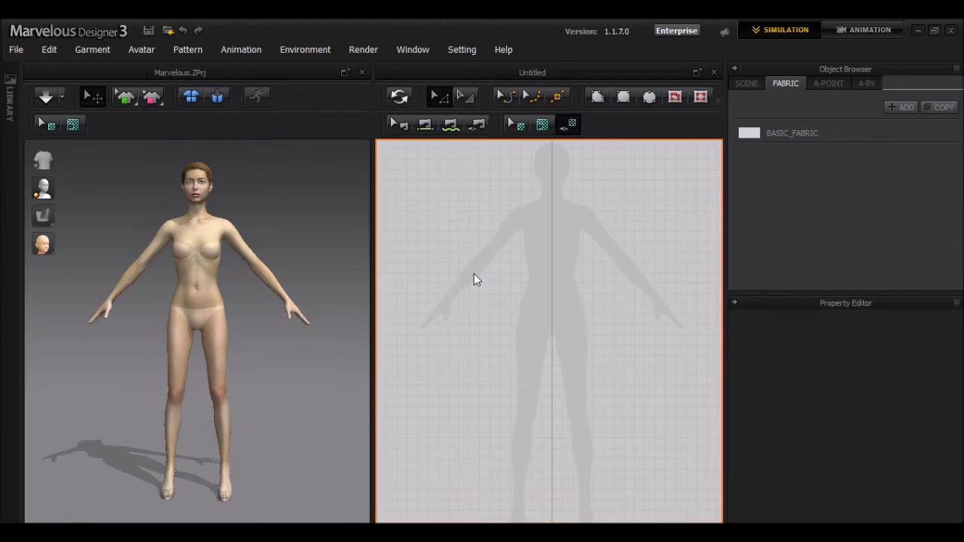
- Trace a polygon T-shirt outline over the torso through shoulders, sleeves and hem, closing with a V-neck point
left_click(599, 103)
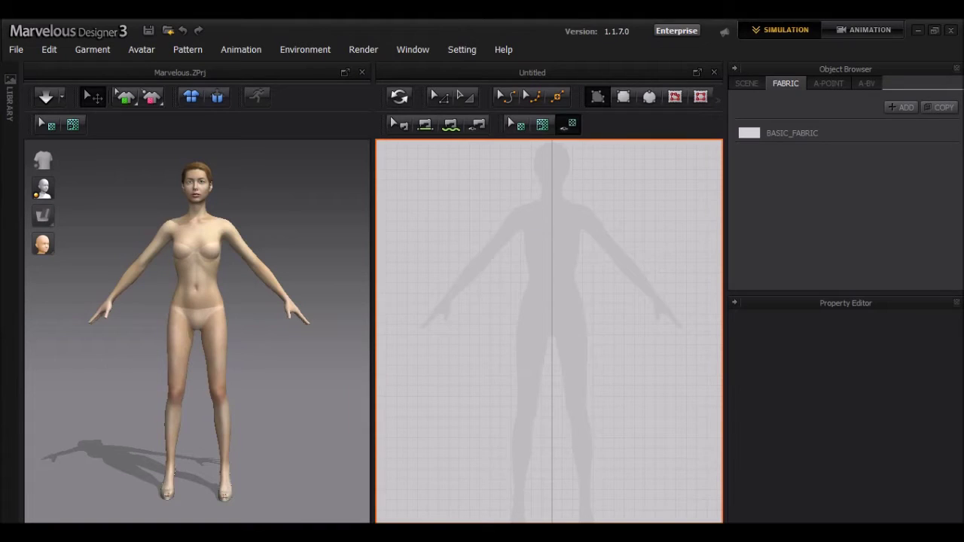
left_click(541, 199)
left_click(515, 206)
left_click(515, 233)
left_click(523, 229)
left_click(519, 312)
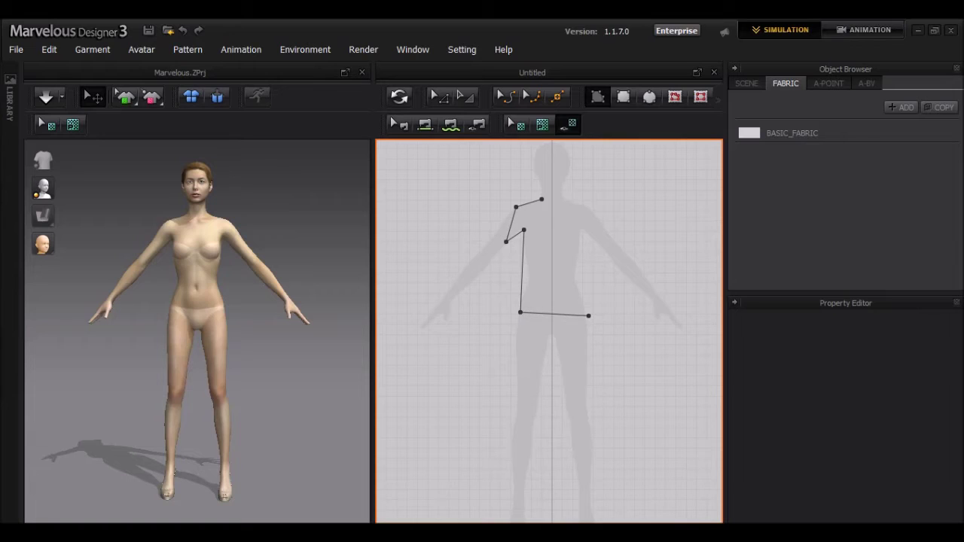
left_click(589, 313)
left_click(582, 240)
left_click(599, 245)
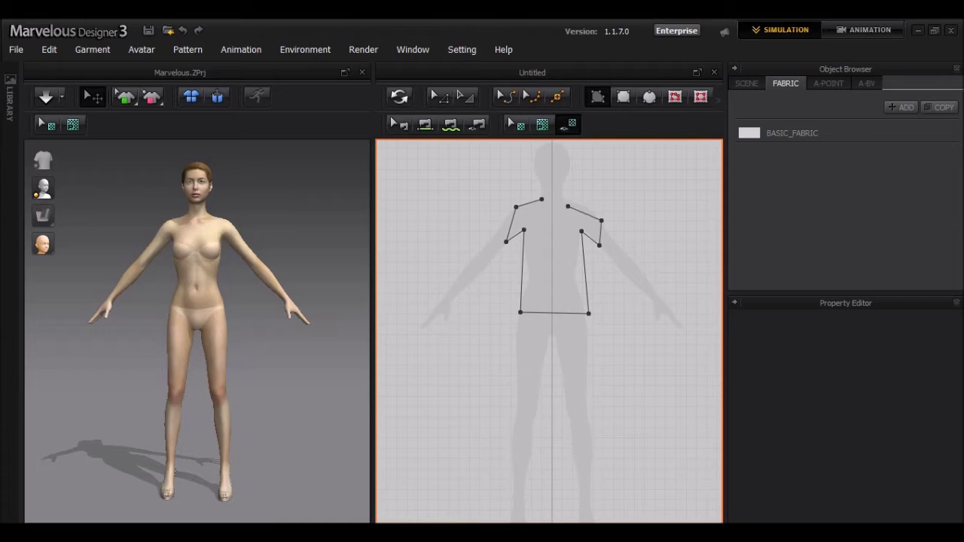
left_click(569, 201)
left_click(552, 221)
left_click(541, 200)
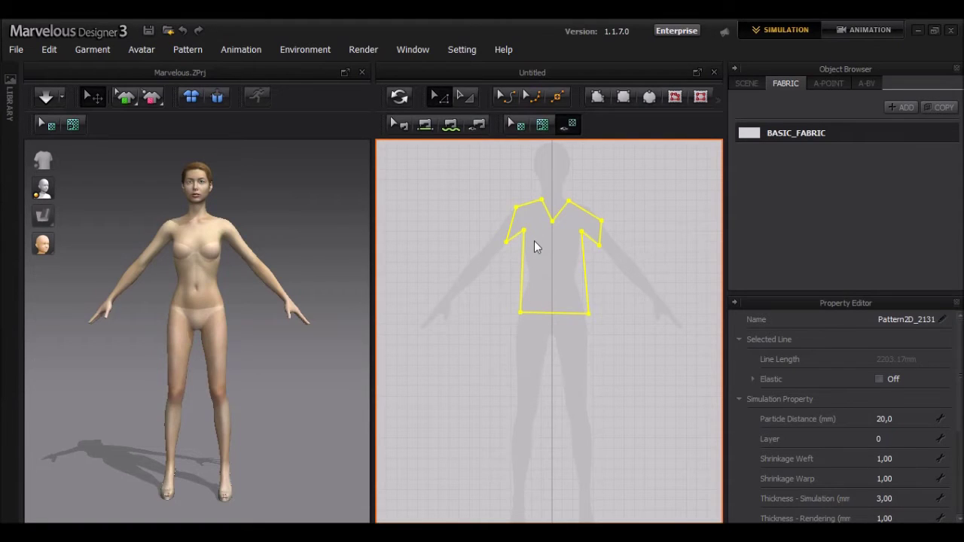
- Pull the left shoulder point outward with Edit Pattern and fine-tune its position
left_click(440, 99)
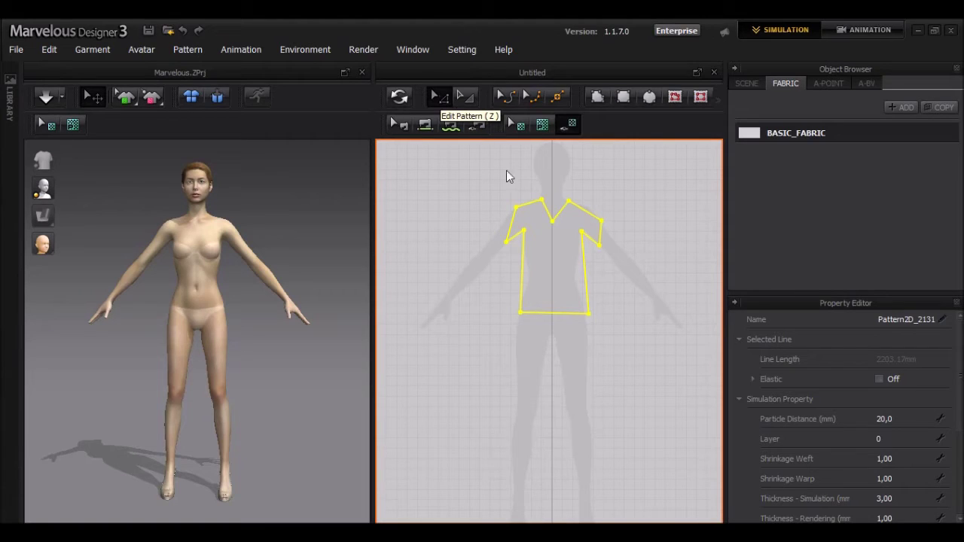
left_click(516, 208)
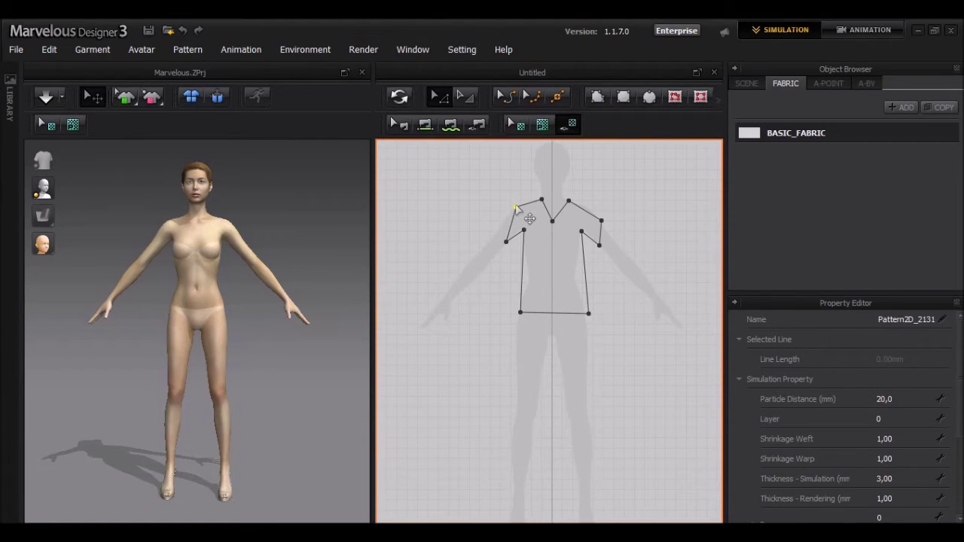
left_click_drag(516, 208, 509, 214)
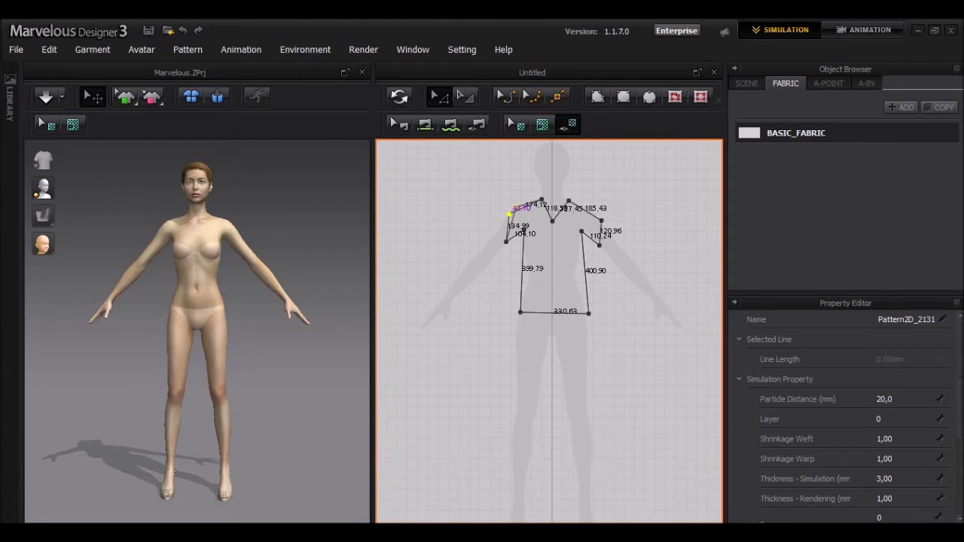
left_click_drag(521, 225, 522, 226)
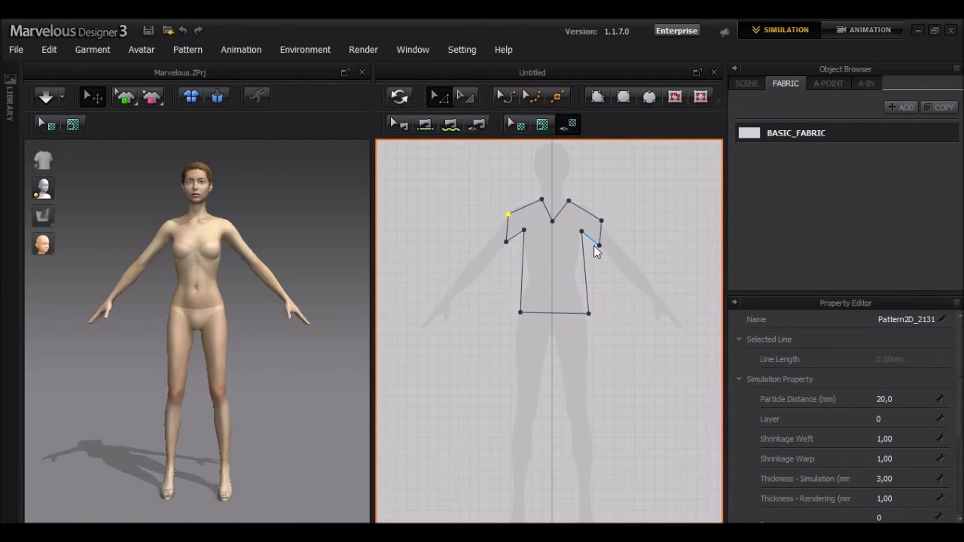
- Select the whole shirt pattern and copy-paste a duplicate of it
left_click(589, 272)
left_click(510, 211)
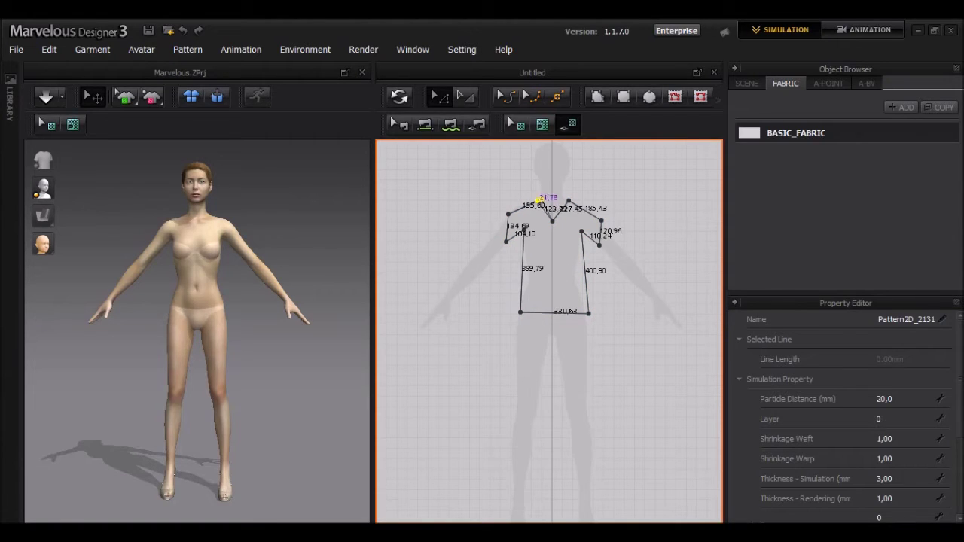
left_click(539, 200)
left_click(573, 242)
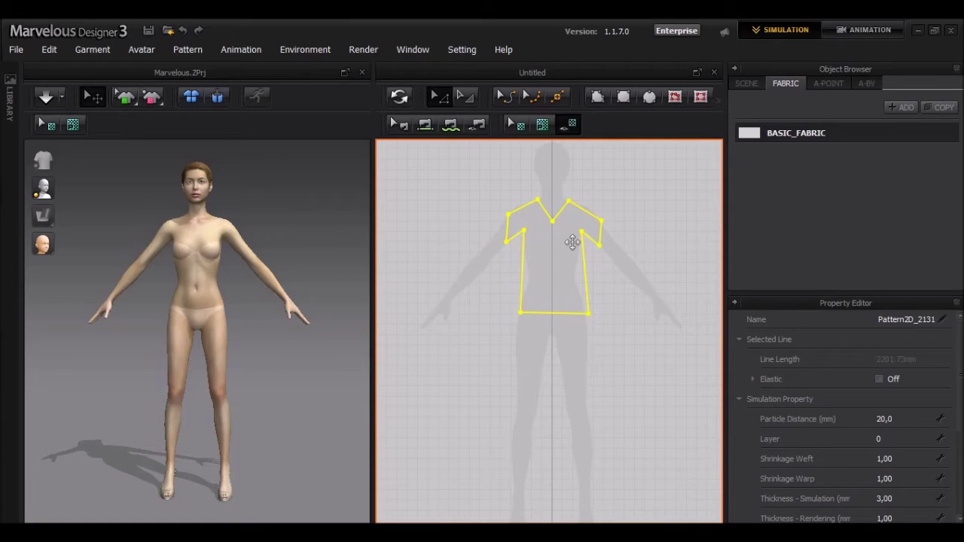
key("ctrl+c")
key("ctrl+v")
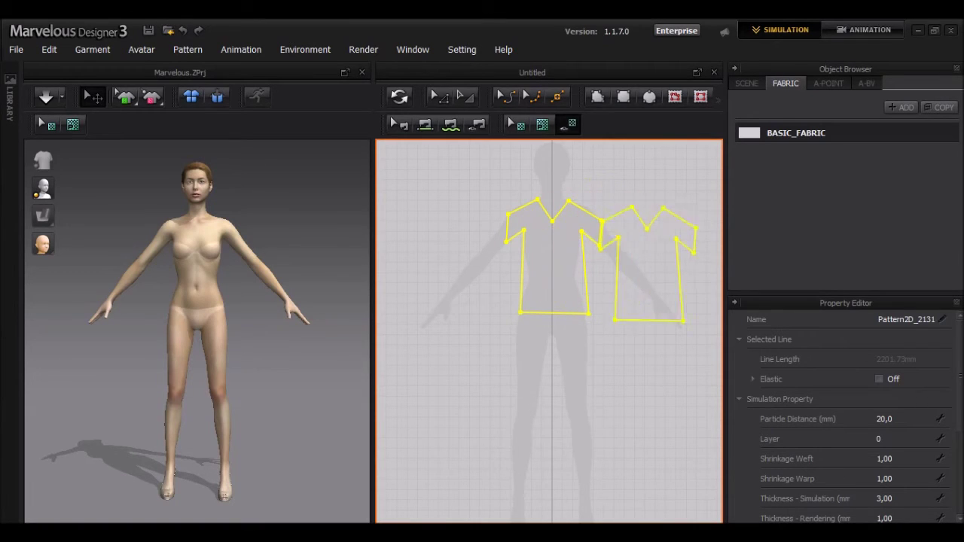
- Drop the duplicate right of the original, then raise and curve its neckline for a back panel
left_click(587, 243)
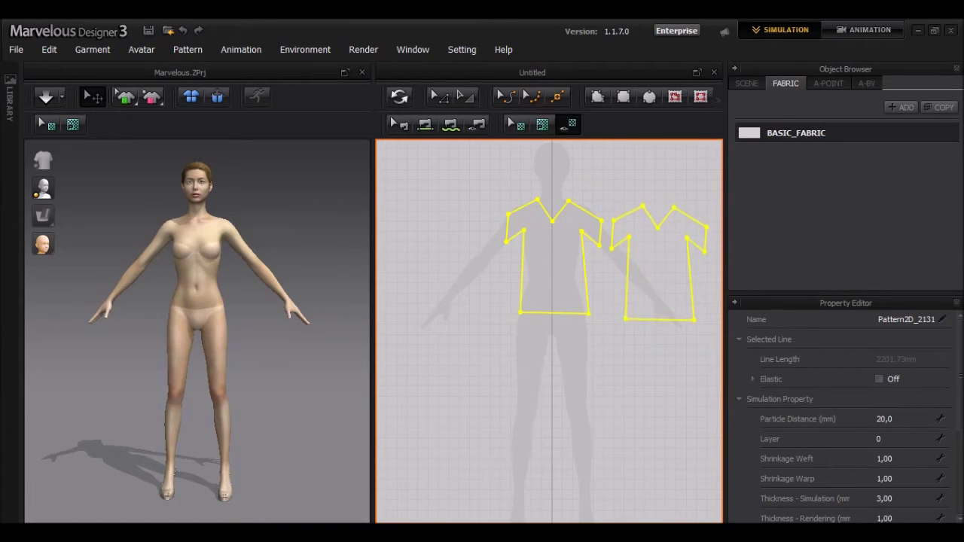
left_click(660, 236)
left_click(657, 223)
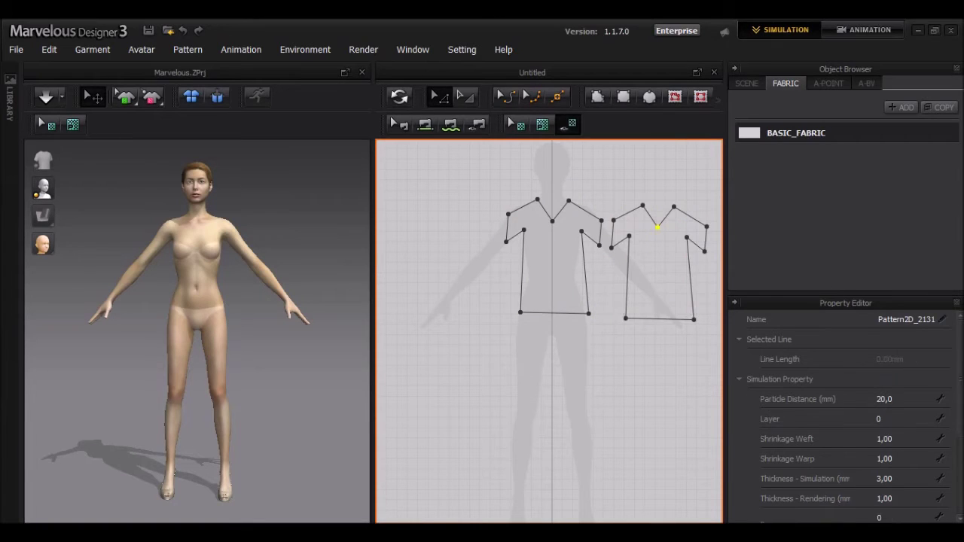
left_click_drag(657, 223, 658, 227)
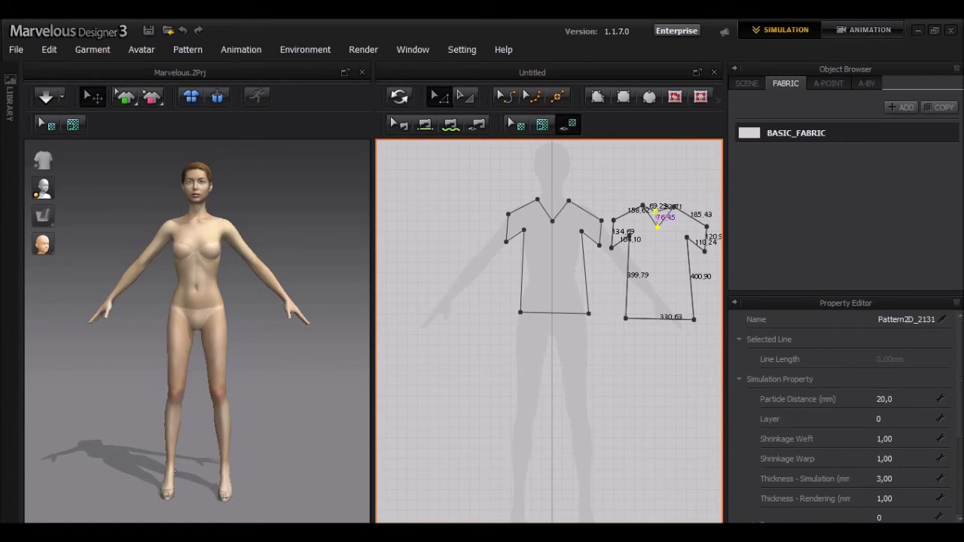
left_click_drag(659, 223, 674, 214)
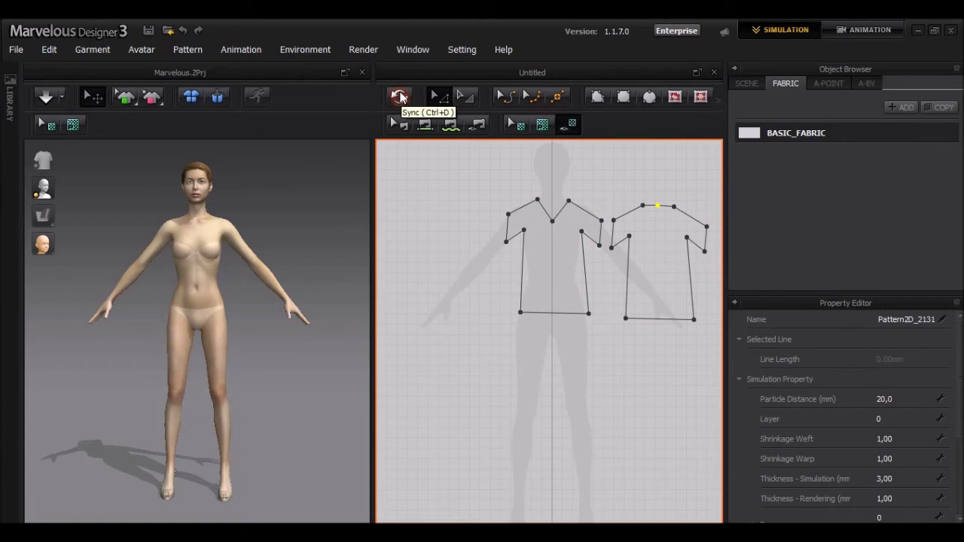
- Show the arrangement points and place the back shirt panel onto the avatar's back
left_click(399, 96)
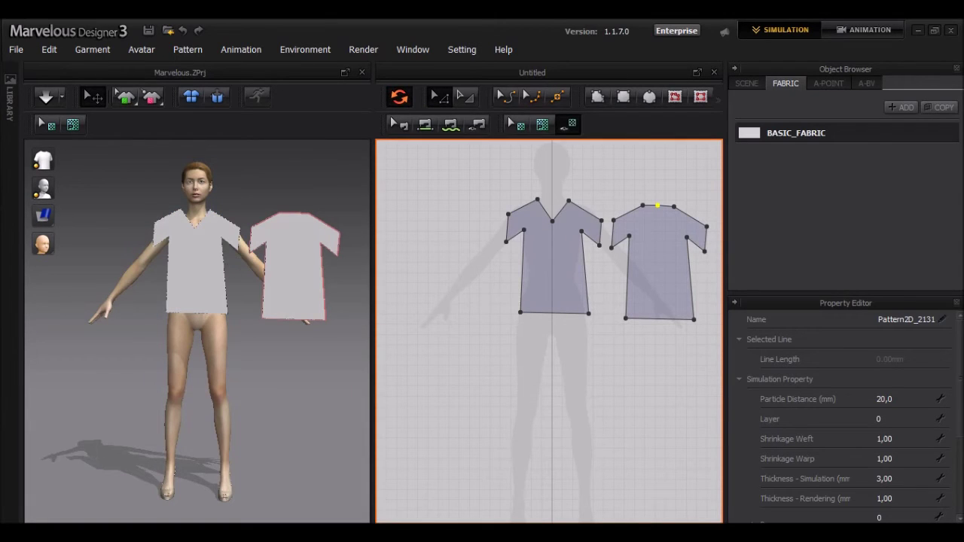
mouse_move(43, 189)
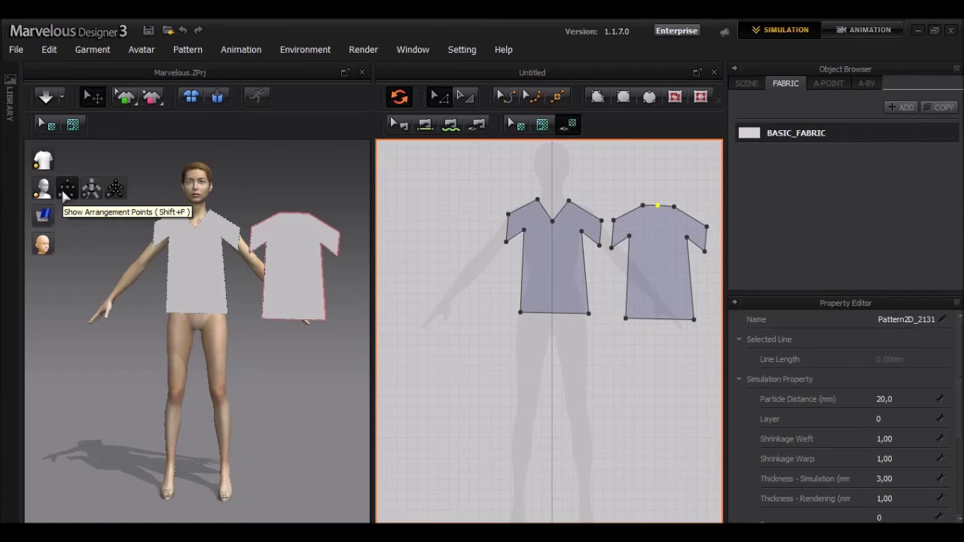
left_click(64, 189)
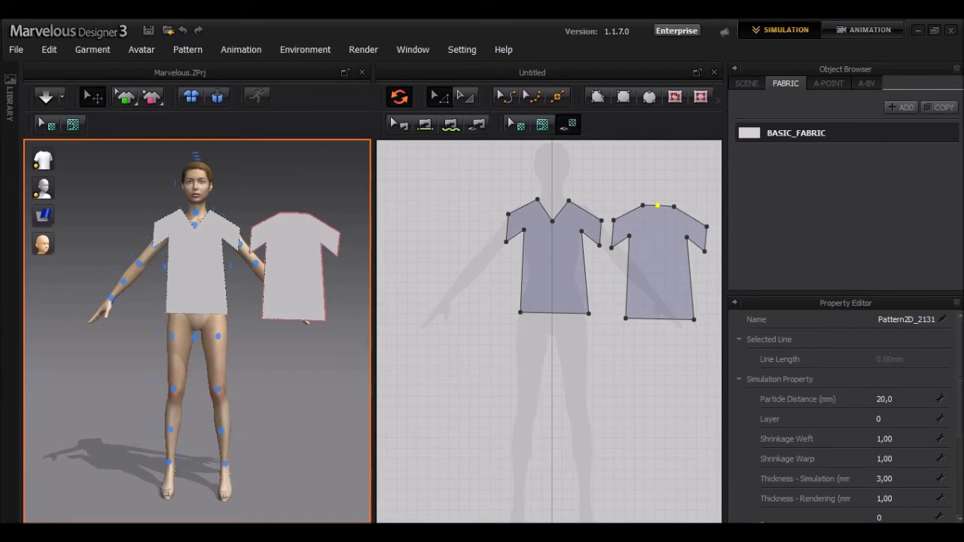
mouse_move(276, 260)
right_mouse_down()
mouse_move(189, 260)
mouse_move(149, 230)
right_mouse_up()
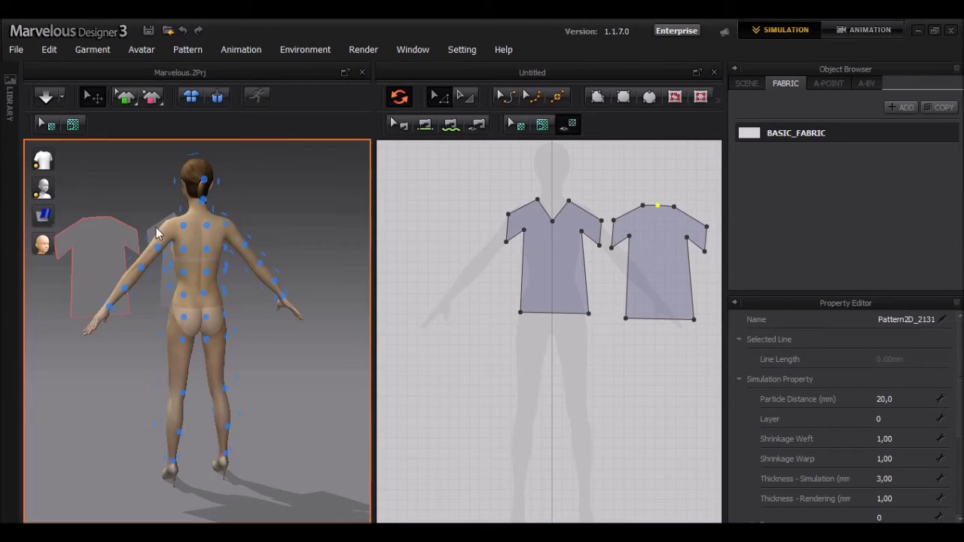
left_click(205, 248)
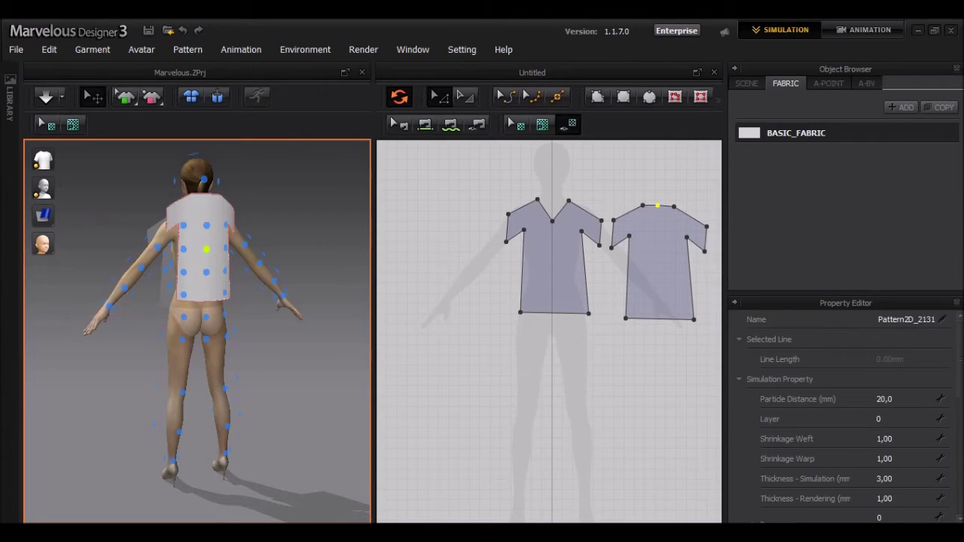
key("2")
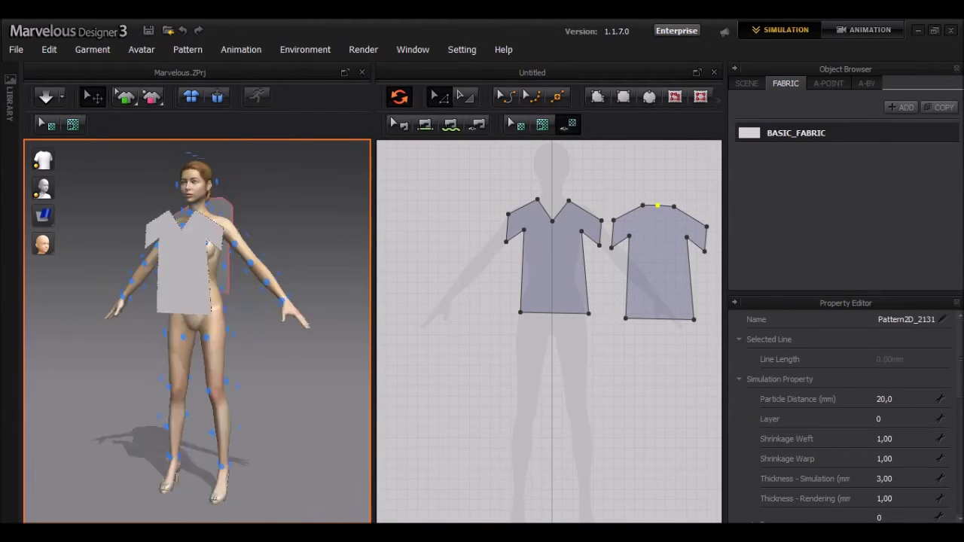
right_click_drag(150, 254, 261, 254)
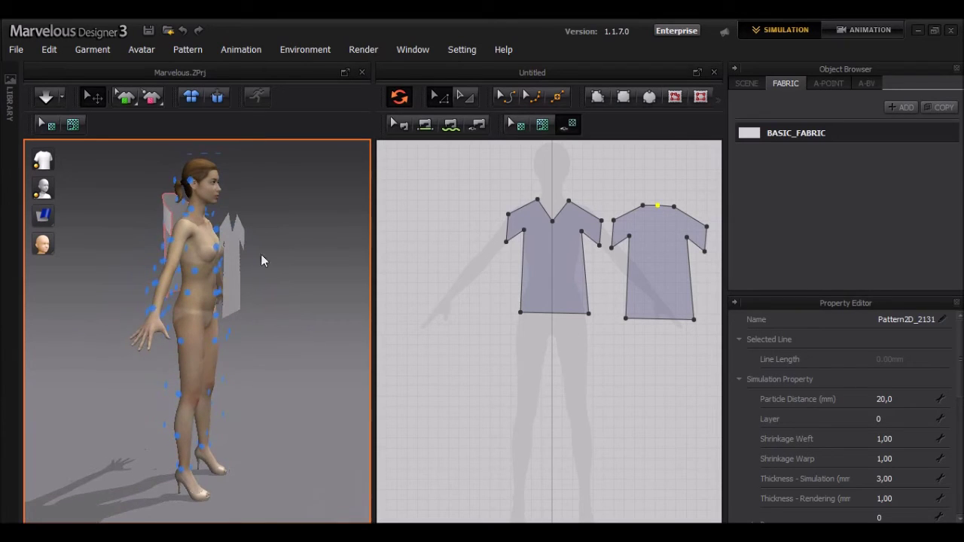
- Select the front shirt panel and raise it in front of the avatar's chest
left_click(230, 253)
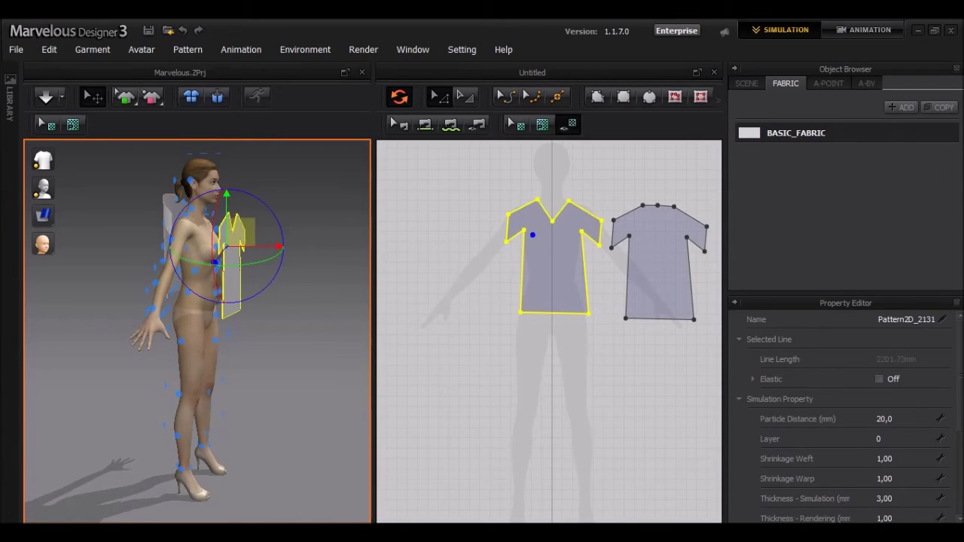
key("2")
key("6")
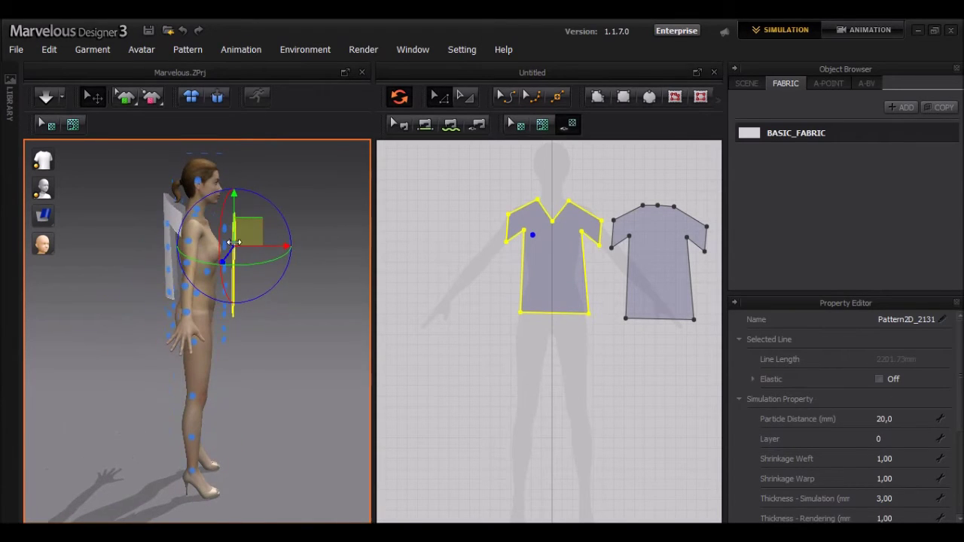
right_click_drag(226, 231, 287, 257)
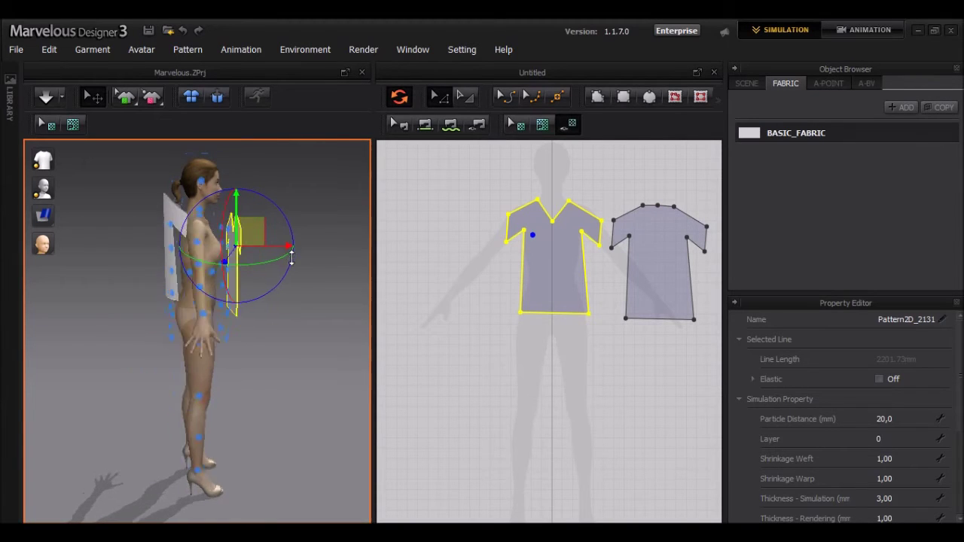
key("2")
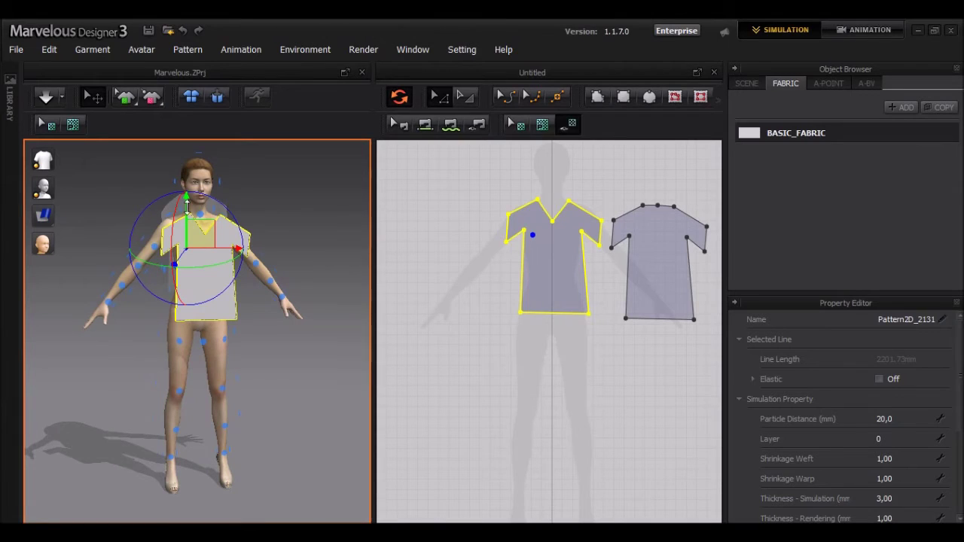
left_click_drag(186, 207, 186, 192)
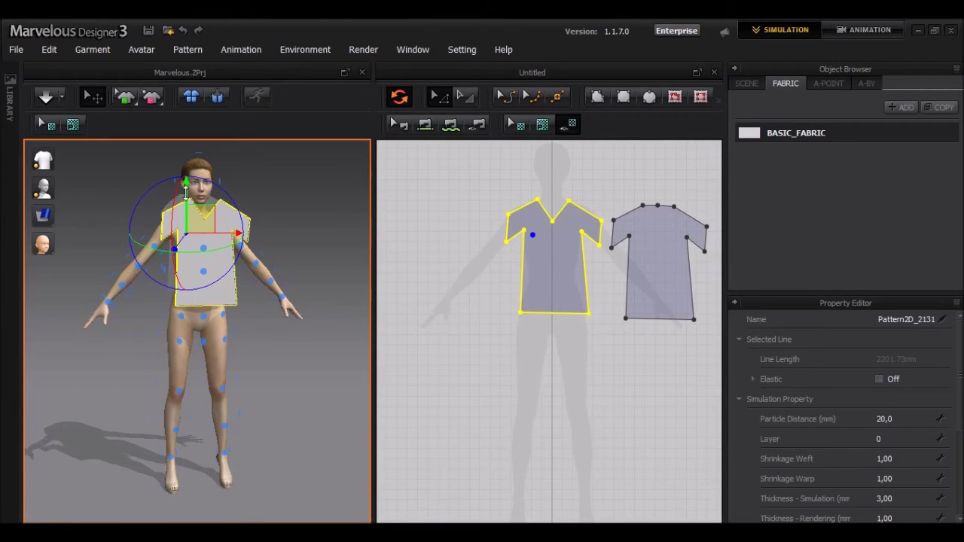
right_click_drag(282, 209, 249, 211)
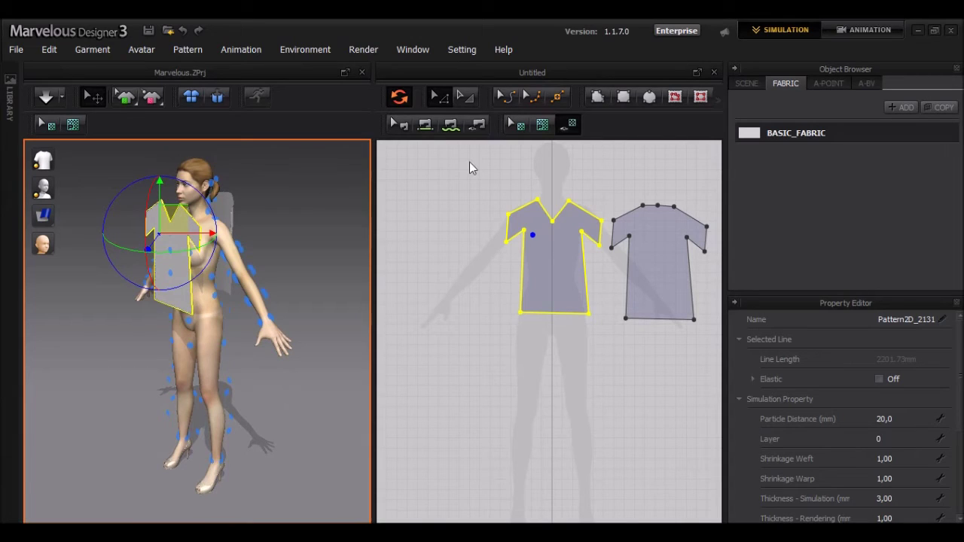
- Sew the front piece's right side edge to the back piece's left side edge
left_click(435, 132)
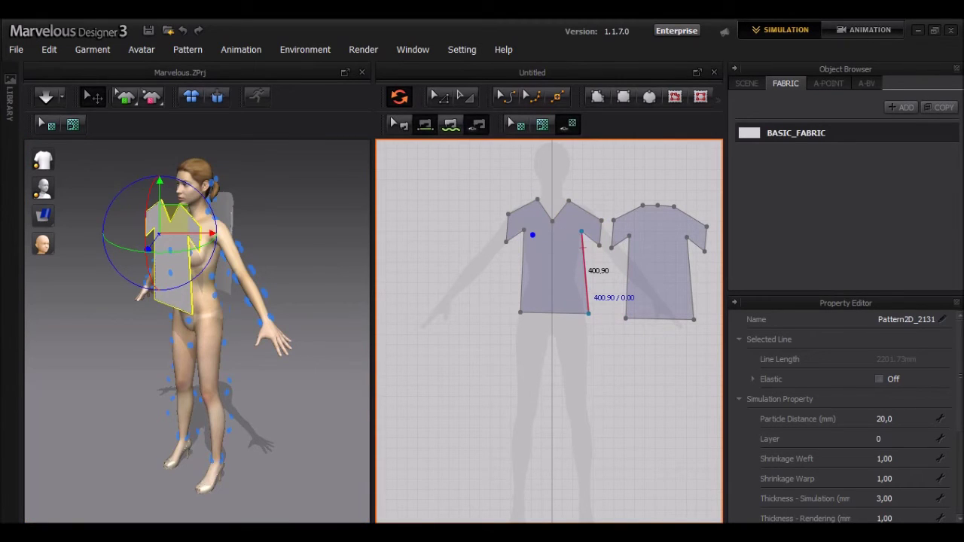
left_click(586, 270)
left_click(627, 286)
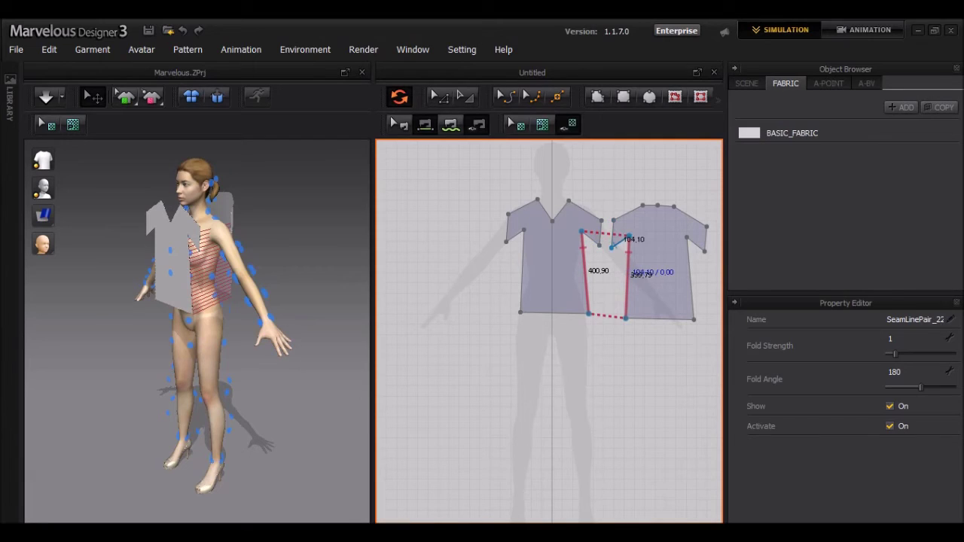
left_click(623, 248)
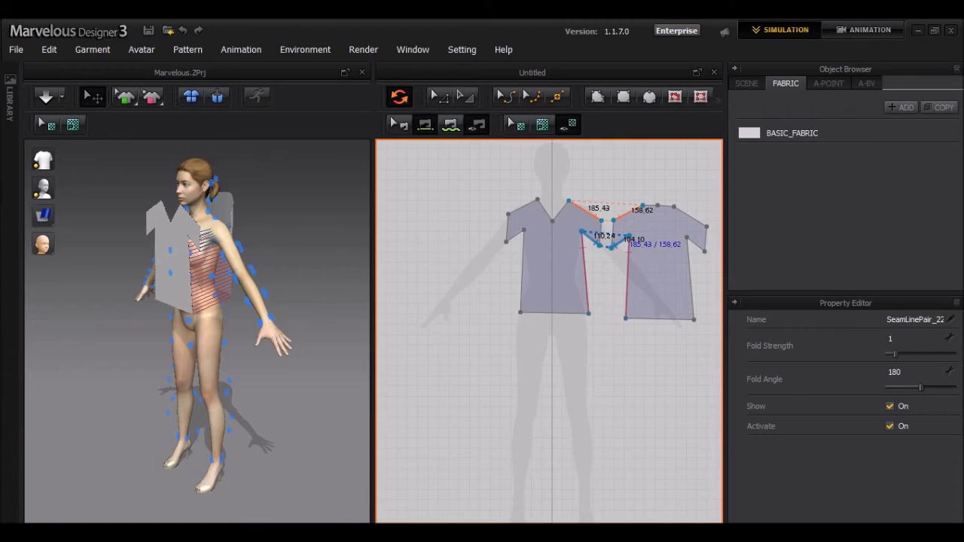
- Sew both shoulder seams and join the front and back underarm edges
left_click(627, 240)
left_click(699, 221)
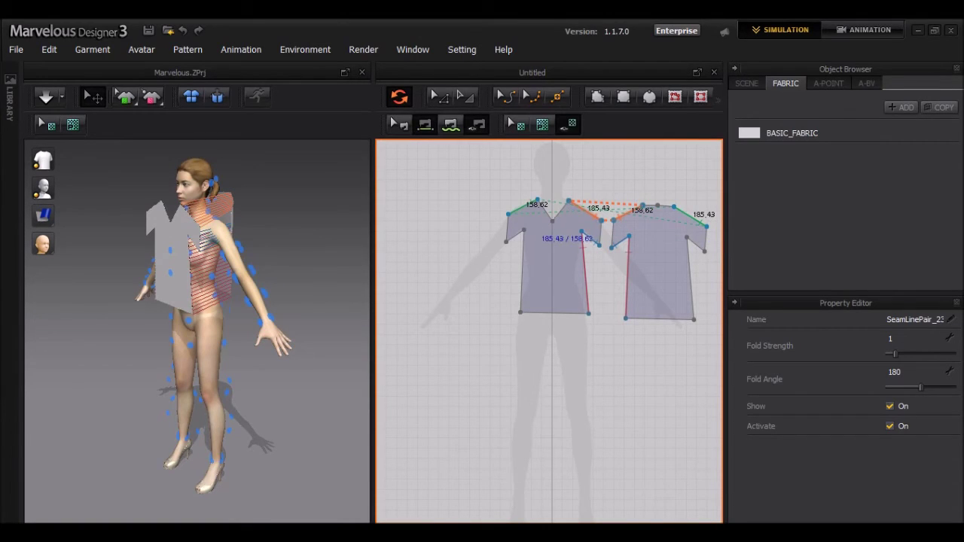
left_click(519, 209)
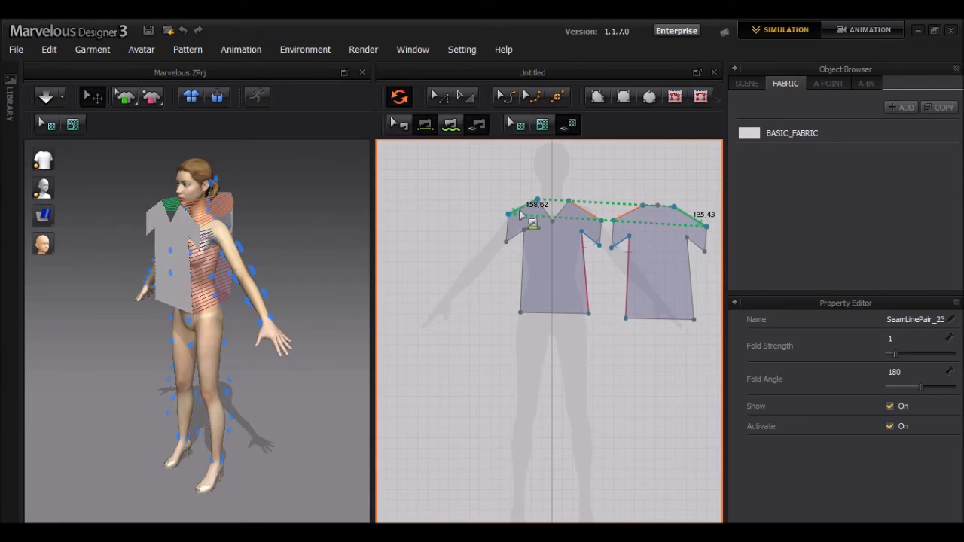
left_click(513, 237)
left_click(693, 244)
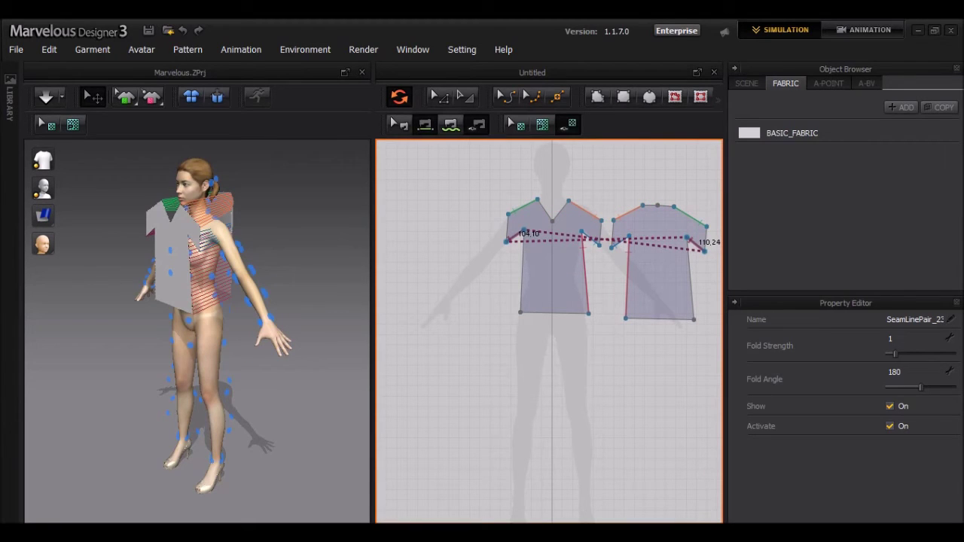
right_click_drag(248, 241, 226, 248)
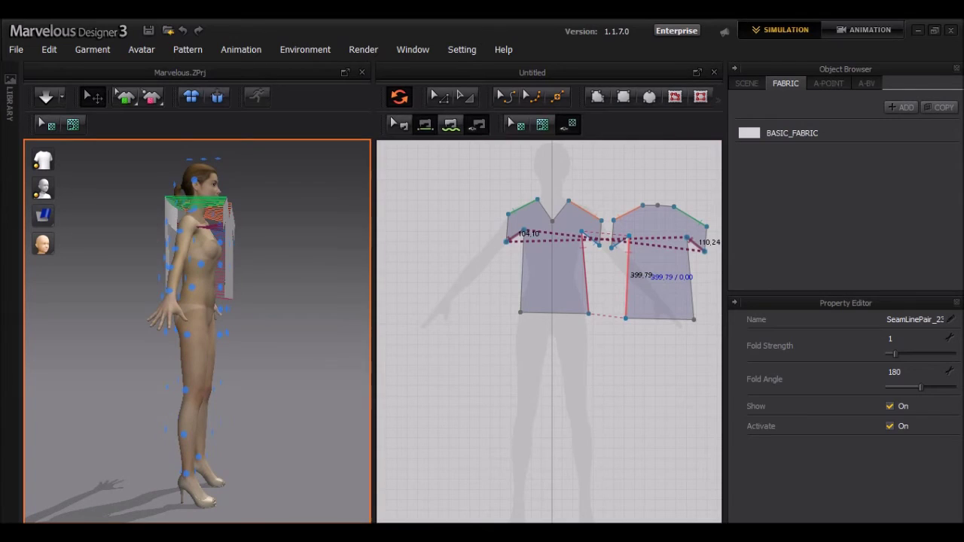
left_click(640, 254)
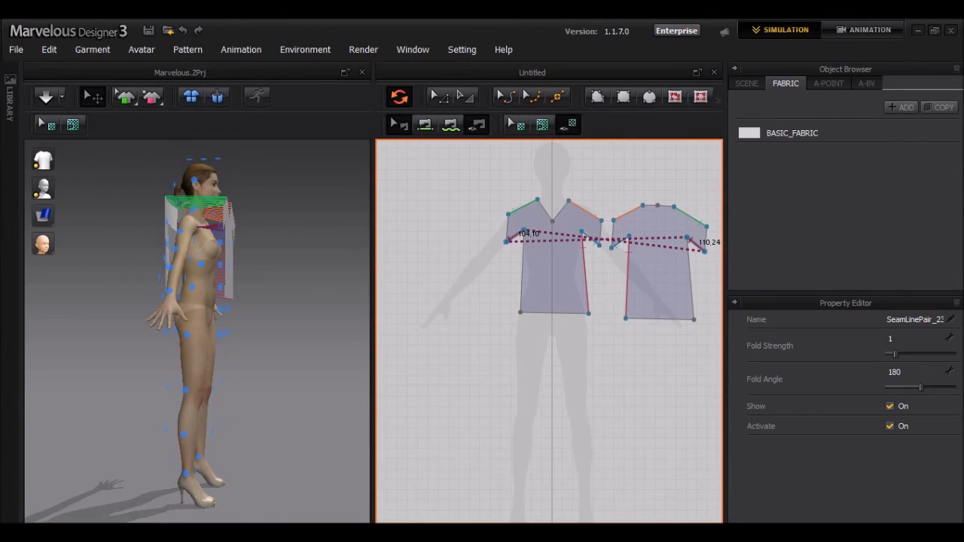
- Reverse the crossed underarm seam and sew the front's left side edge to the back's right side
right_click(515, 237)
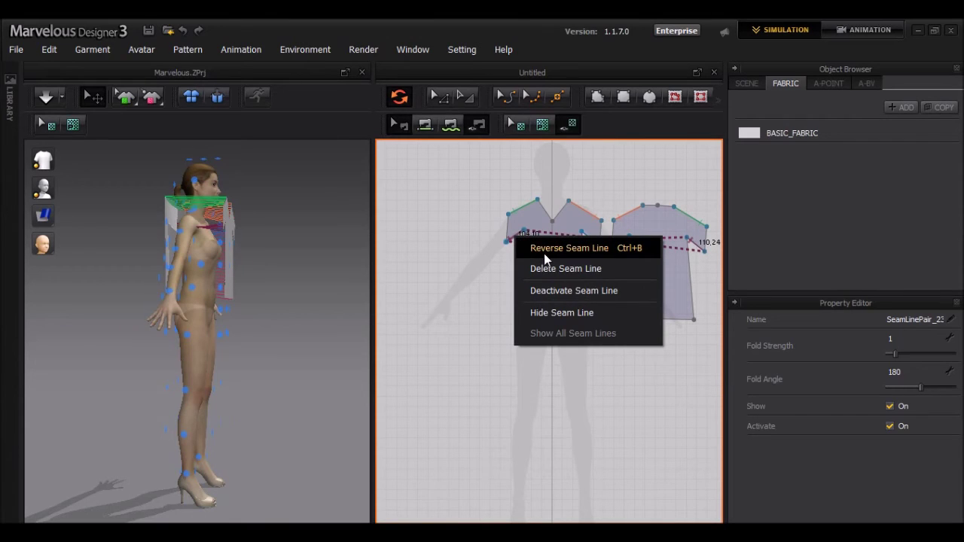
left_click(545, 250)
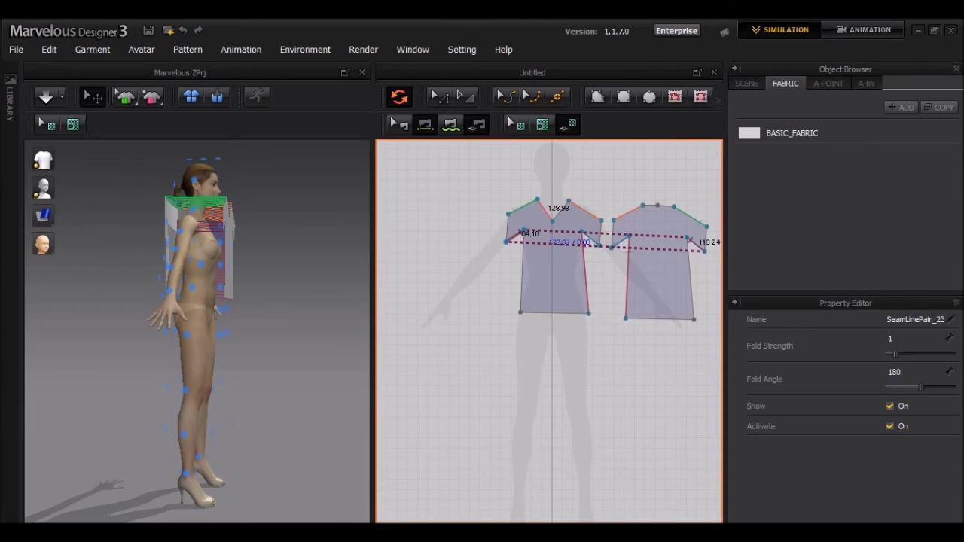
left_click(528, 269)
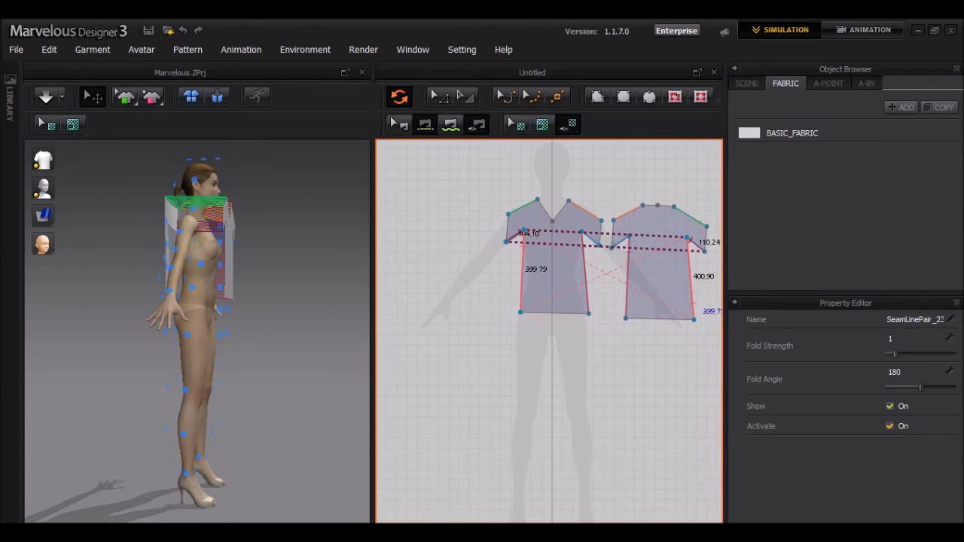
left_click(692, 280)
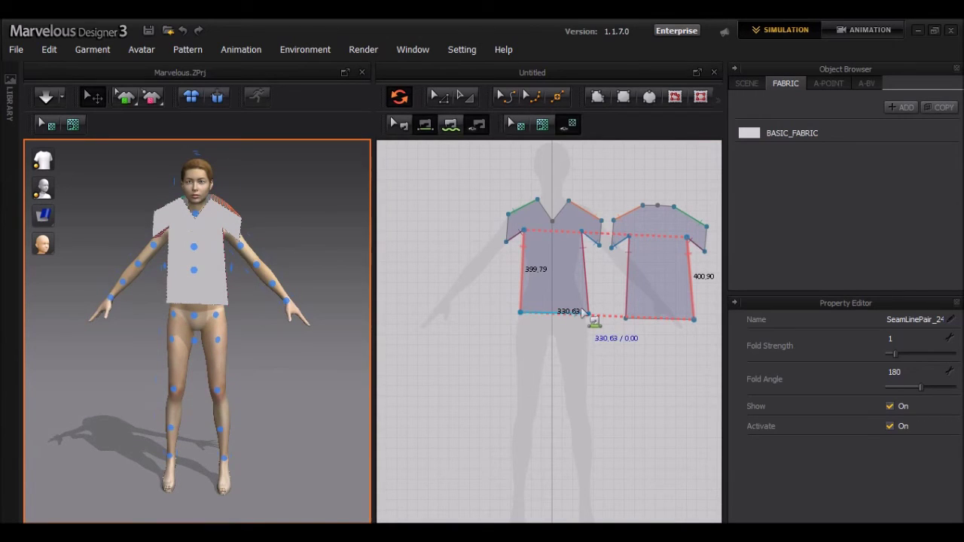
left_click(527, 205)
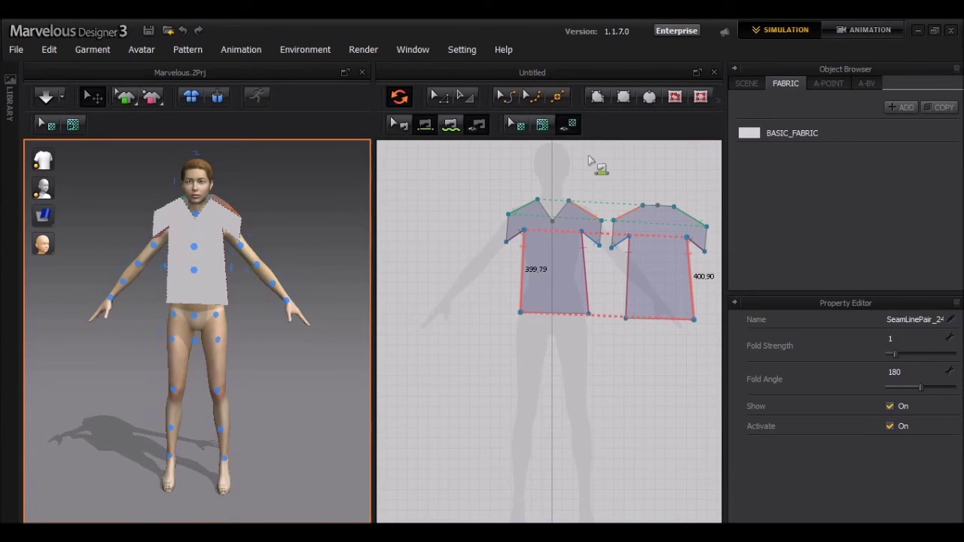
left_click(604, 94)
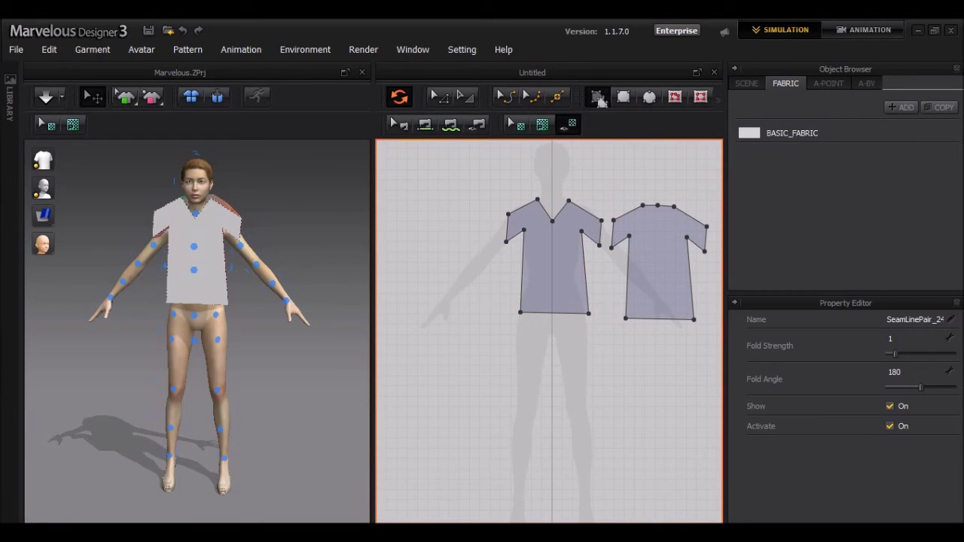
- Trace a knee-length shorts outline from the shirt hem down the leg, closing it at the start
left_click(597, 100)
left_click(516, 287)
double_click(596, 290)
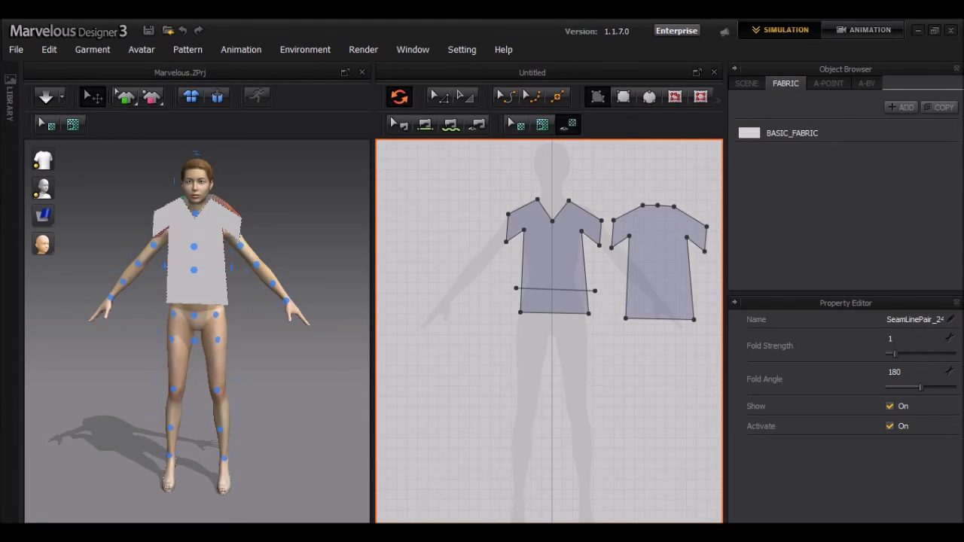
left_click(595, 290)
left_click(609, 402)
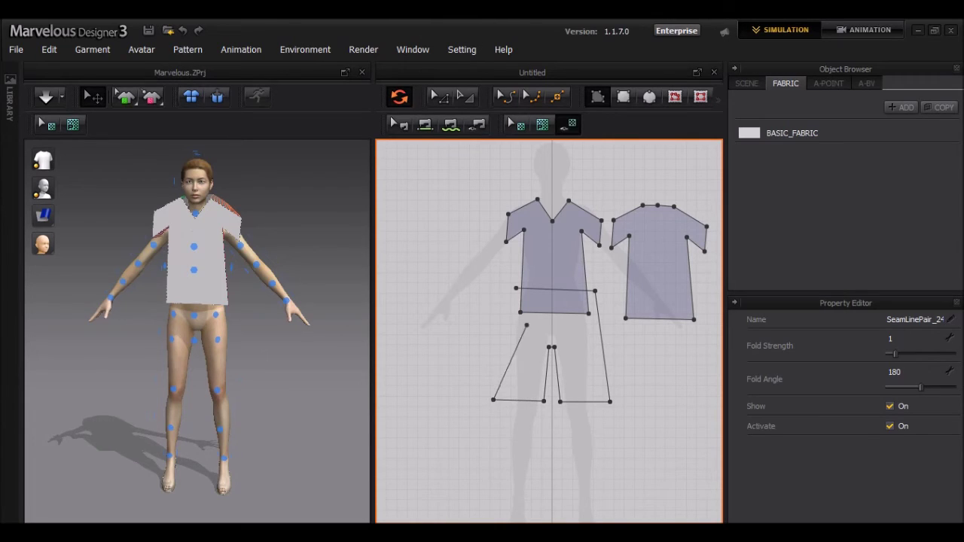
left_click(517, 290)
left_click(517, 290)
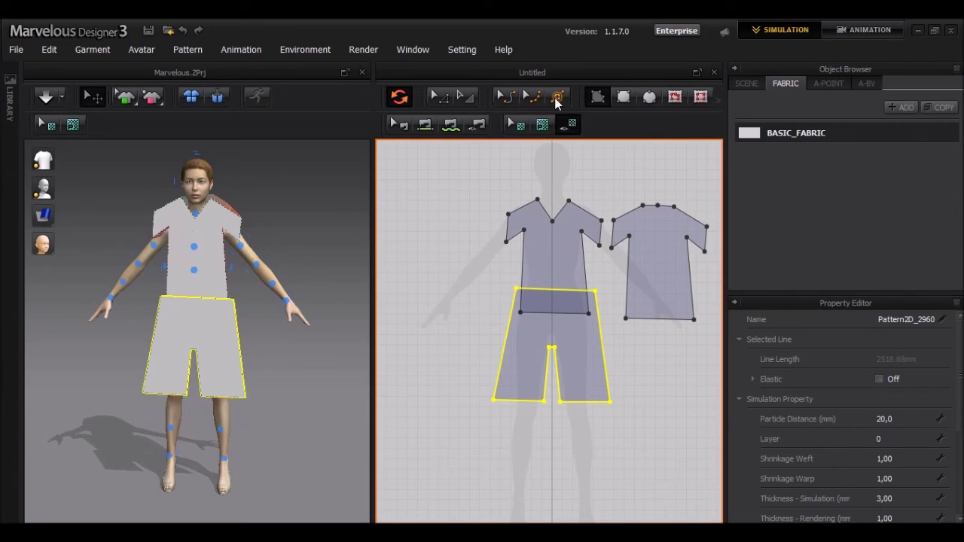
- Snap the shorts' top-left corner onto the shirt hem point and move the top-right corner inward
left_click(558, 97)
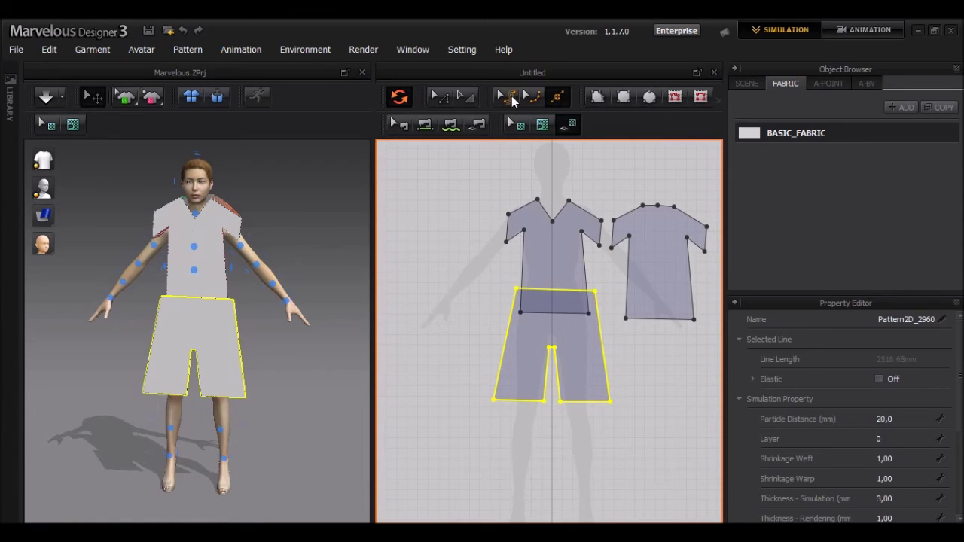
left_click(443, 101)
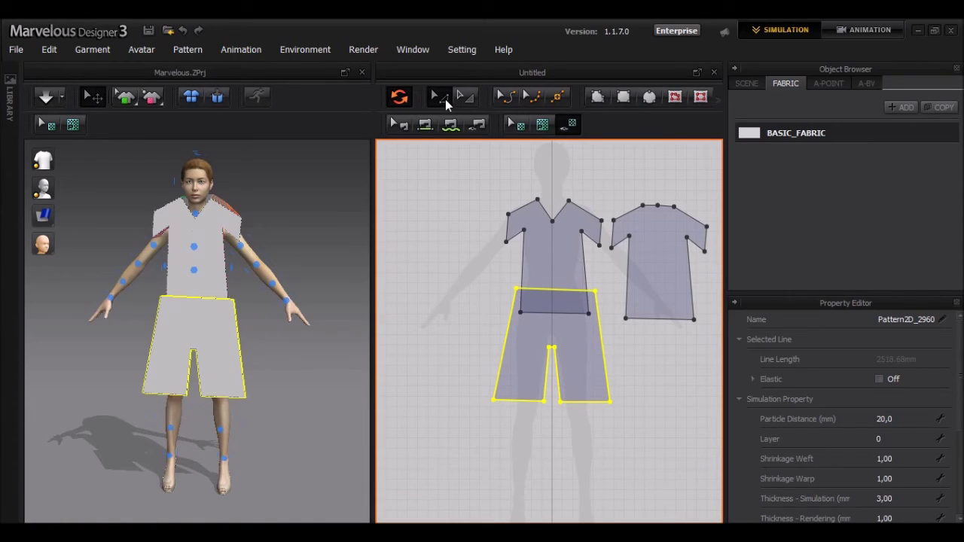
left_click(530, 300)
left_click(516, 289)
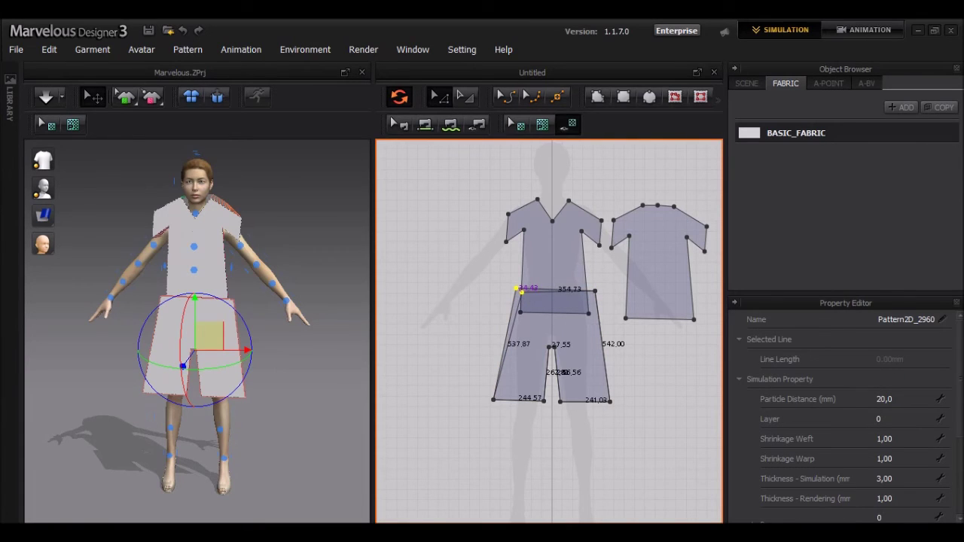
left_click_drag(516, 288, 525, 292)
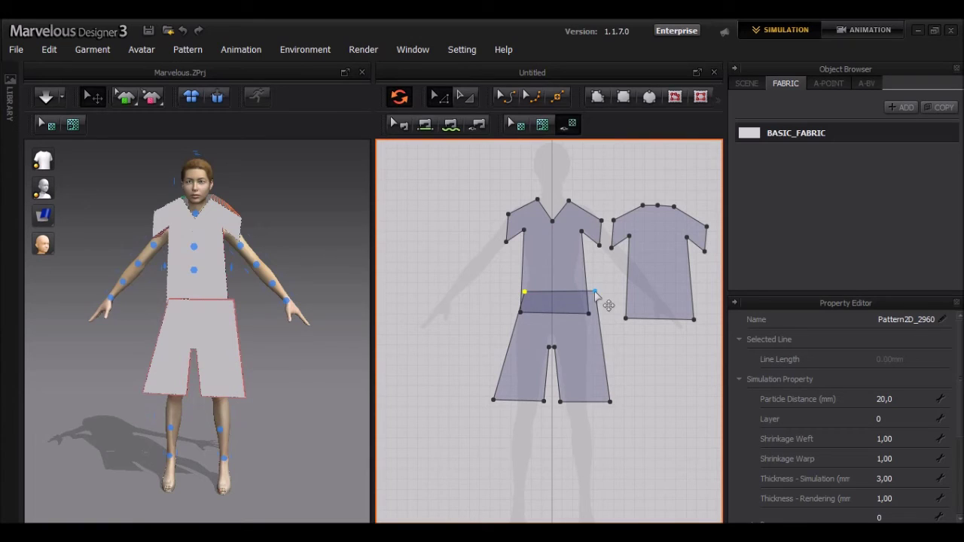
left_click_drag(594, 291, 583, 292)
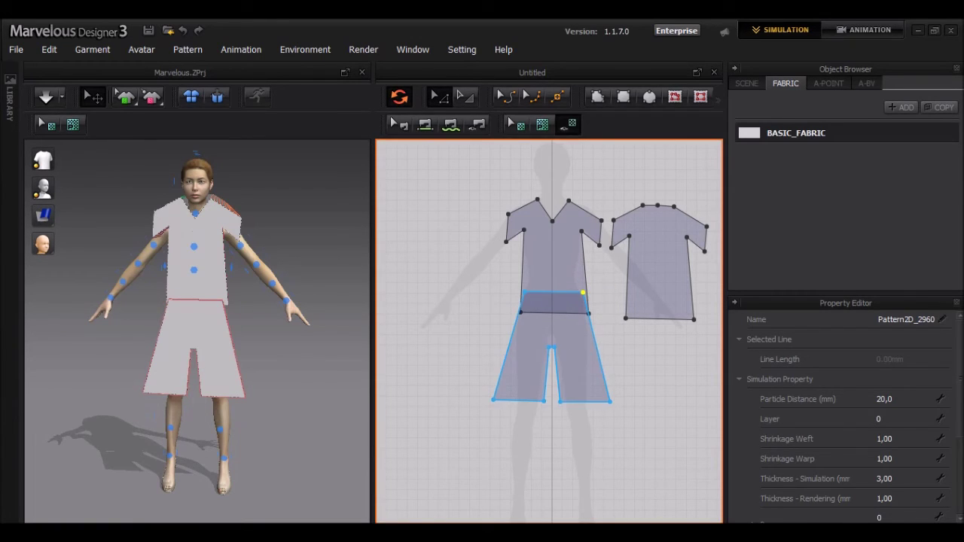
left_click(542, 322)
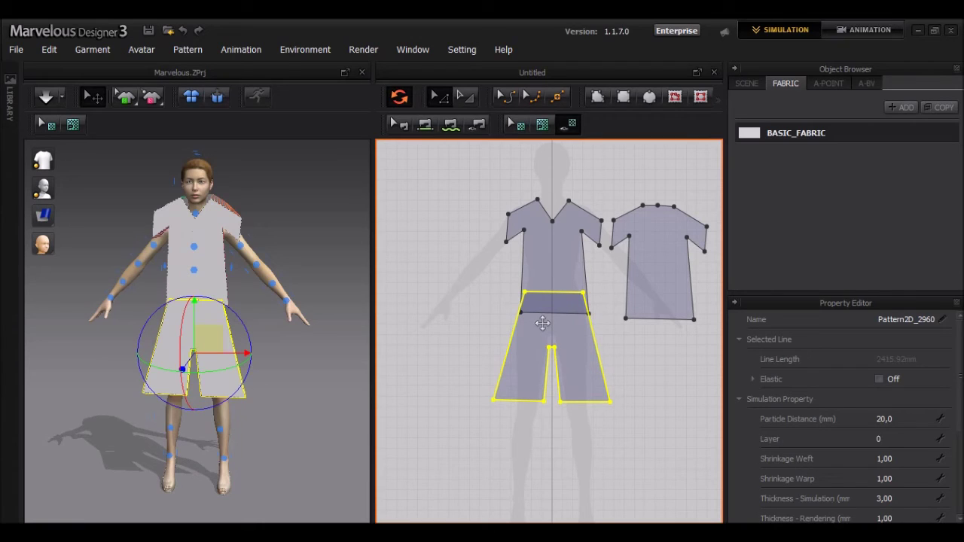
- Duplicate the shorts pattern beside the original and fit the copy onto the avatar's back hips
key("ctrl+c")
key("ctrl+v")
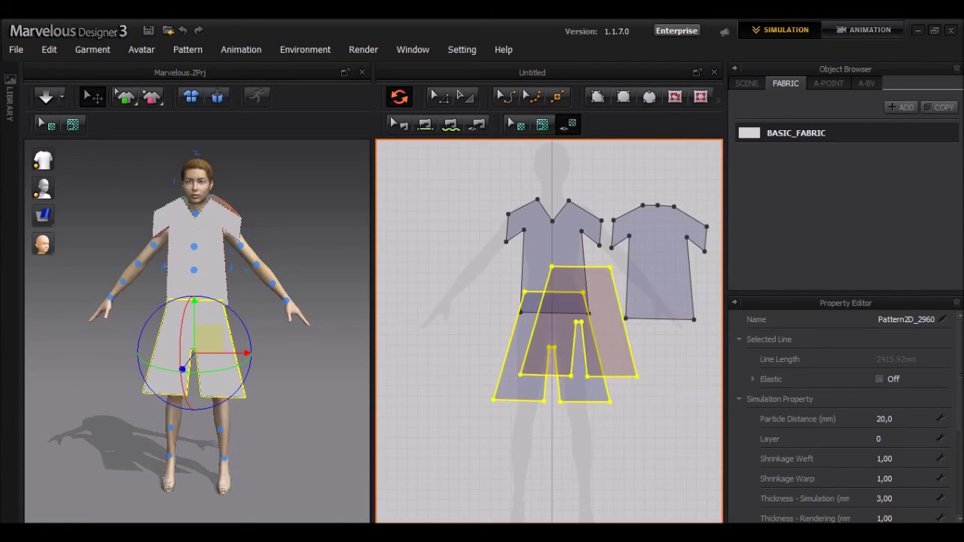
left_click(678, 357)
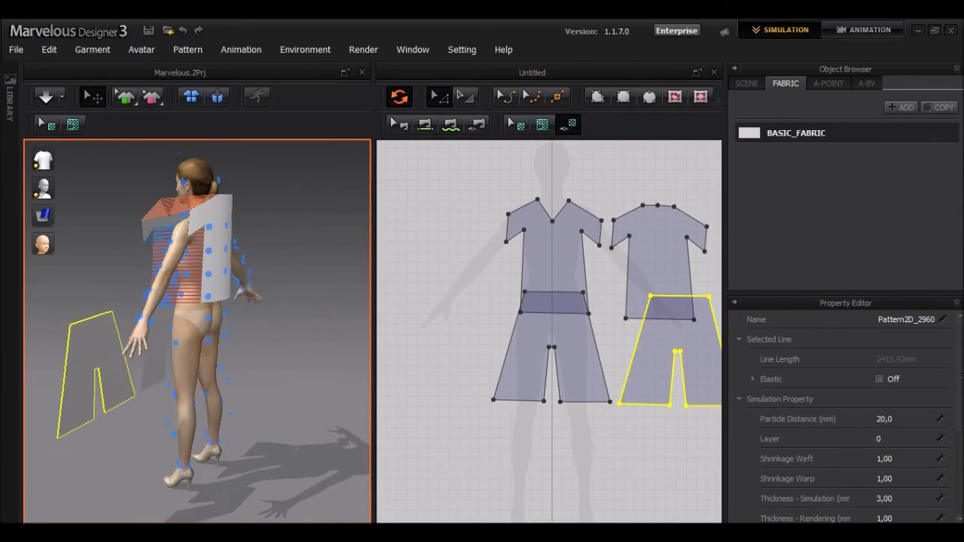
right_click_drag(196, 339, 316, 339)
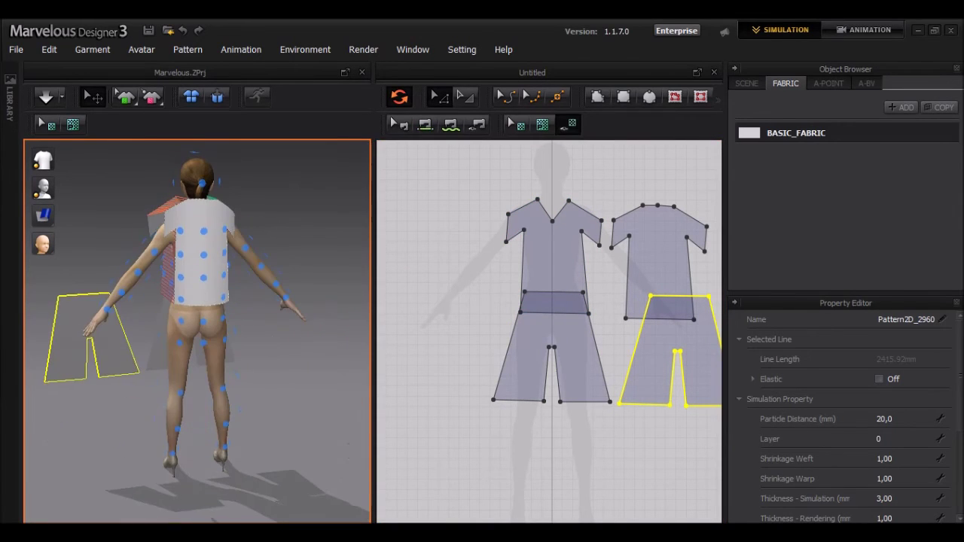
left_click(203, 312)
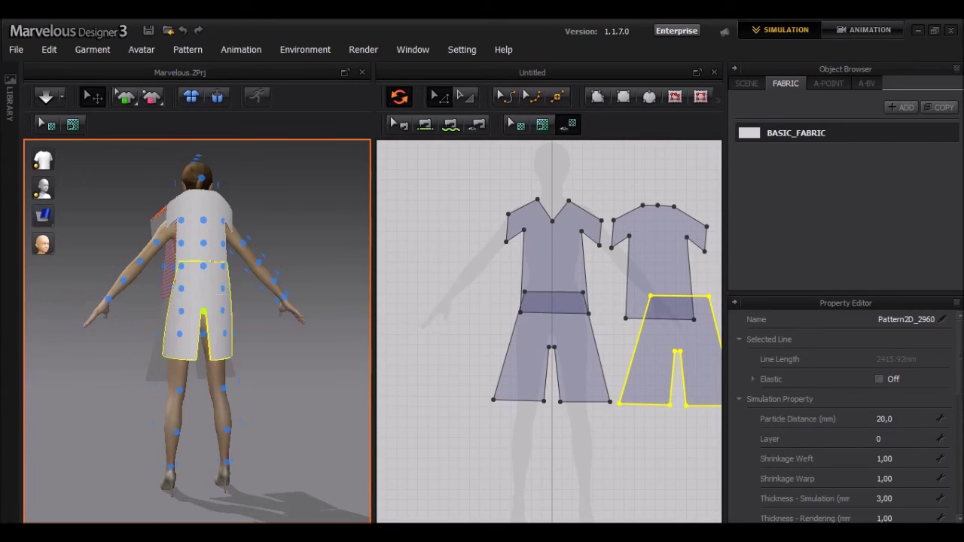
right_click_drag(203, 311, 230, 297)
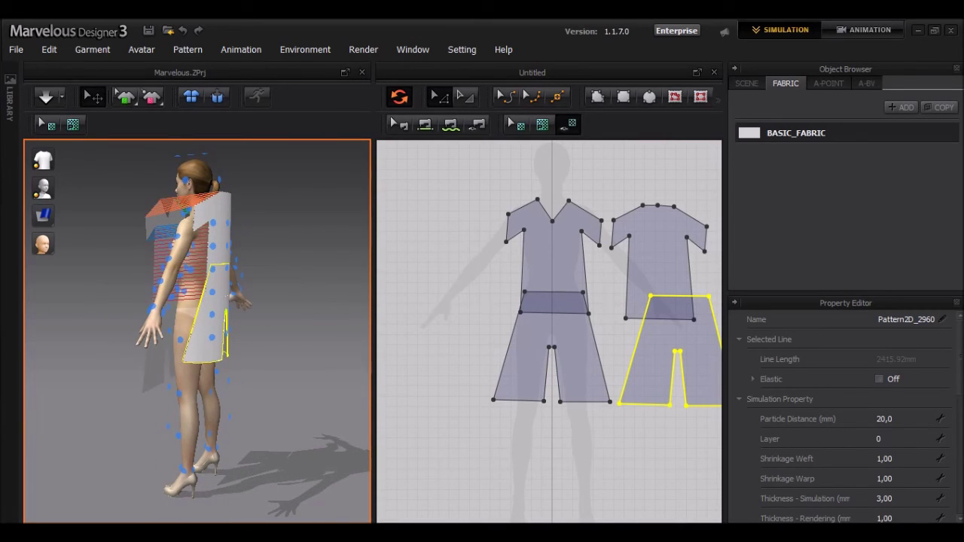
left_click(209, 324)
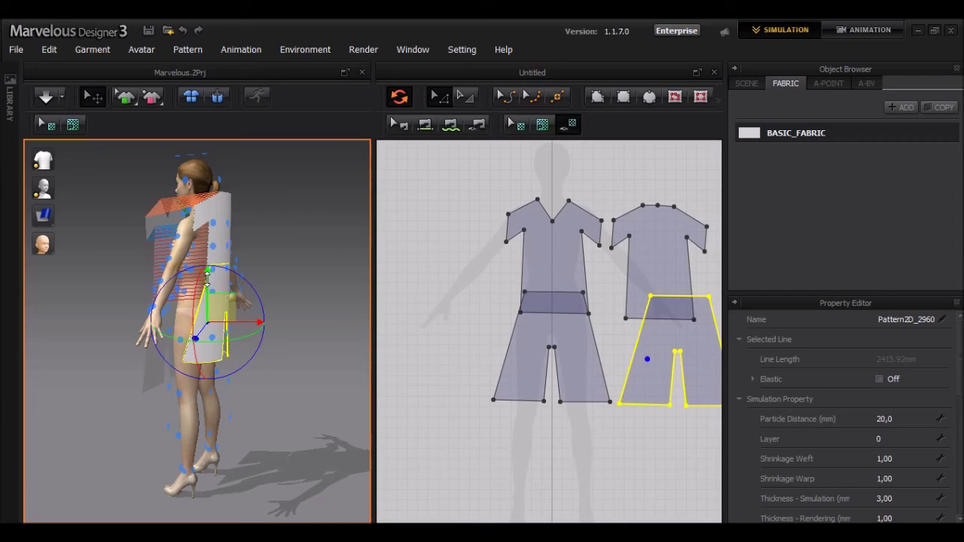
left_click_drag(206, 279, 208, 298)
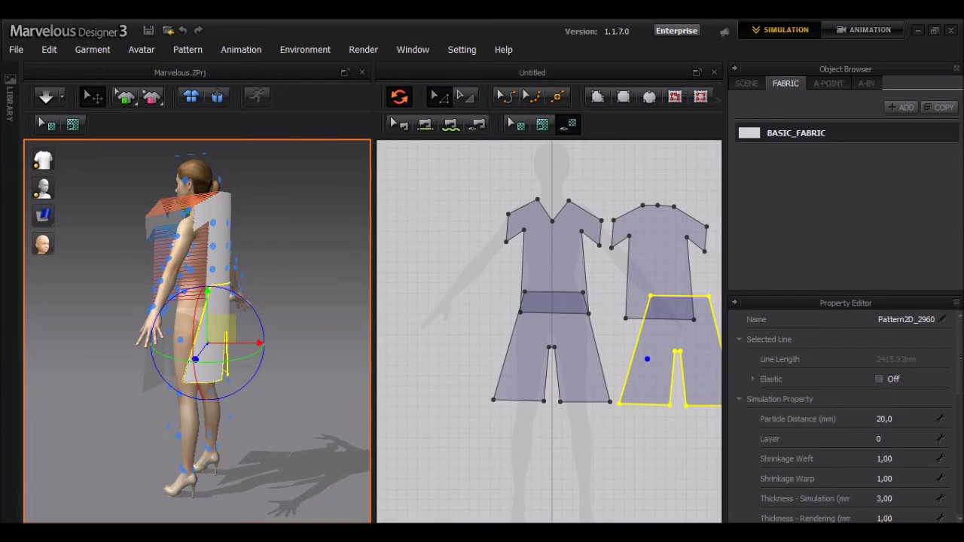
right_click_drag(208, 298, 228, 281)
- Raise the front shorts piece to hip height and align it with the body
key("2")
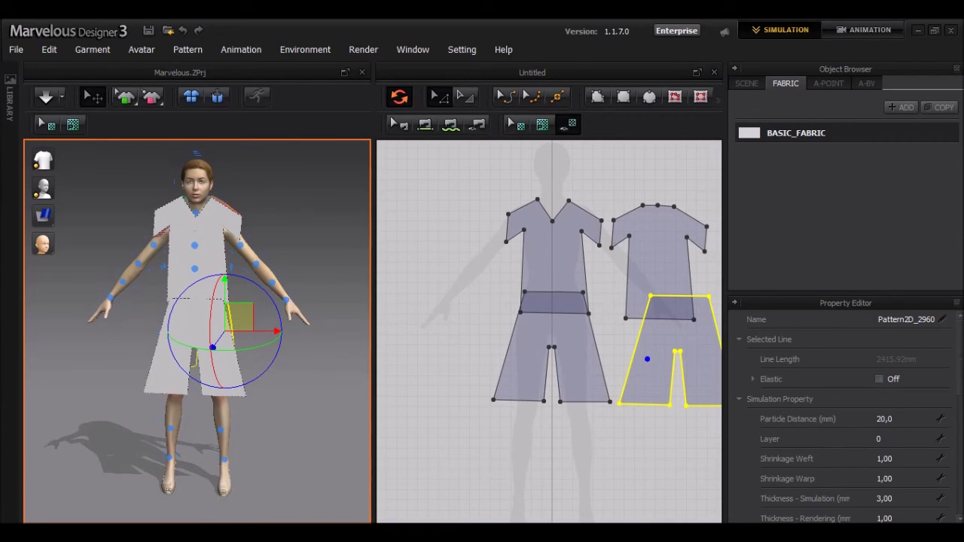
left_click(189, 330)
key("4")
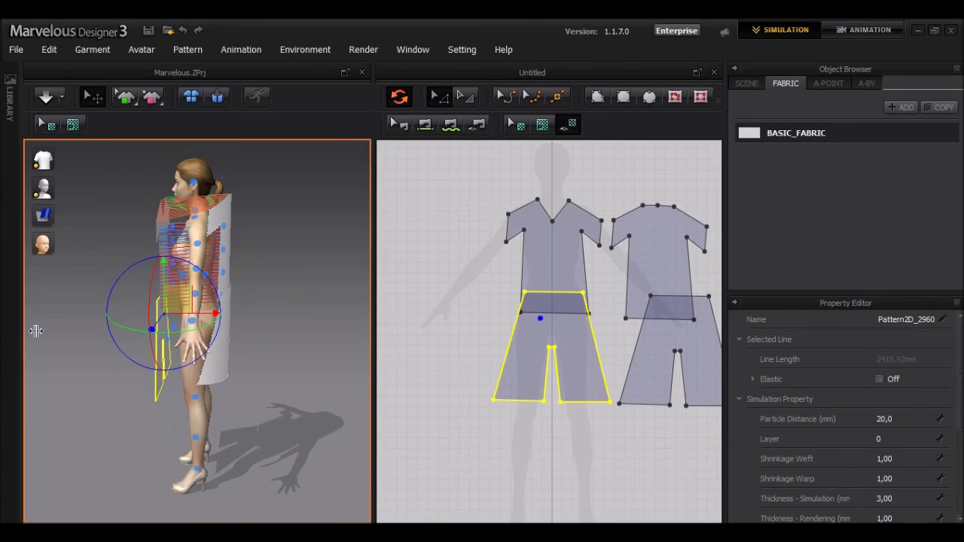
left_click_drag(163, 276, 163, 264)
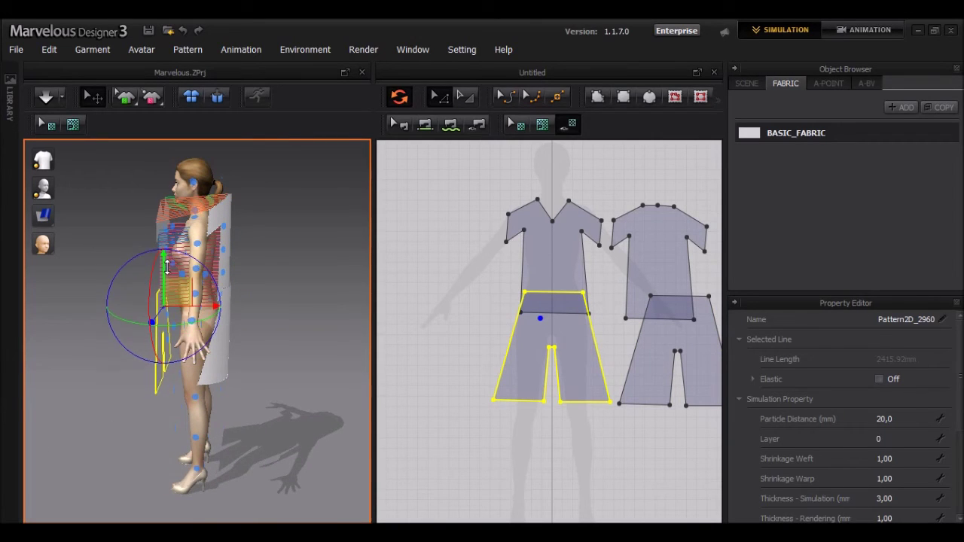
left_click_drag(216, 302, 225, 303)
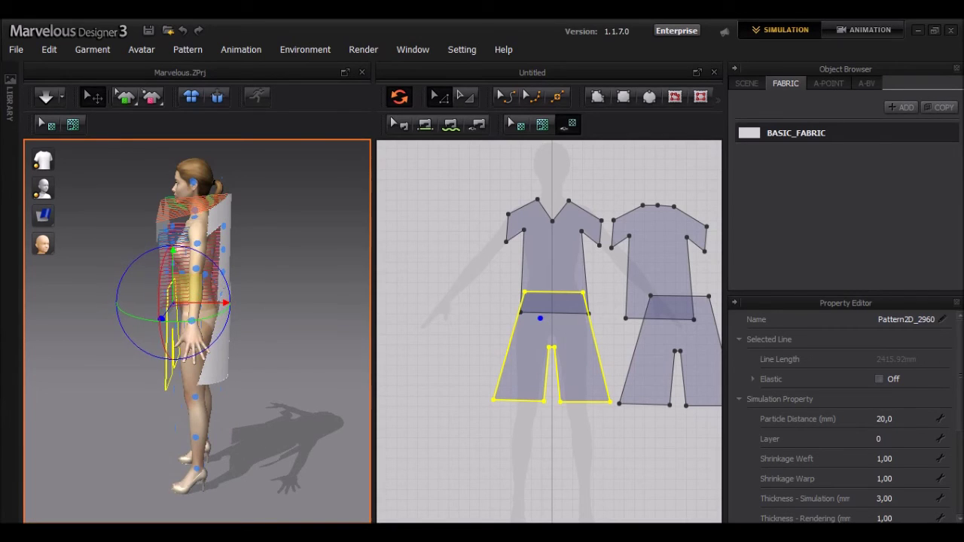
key("2")
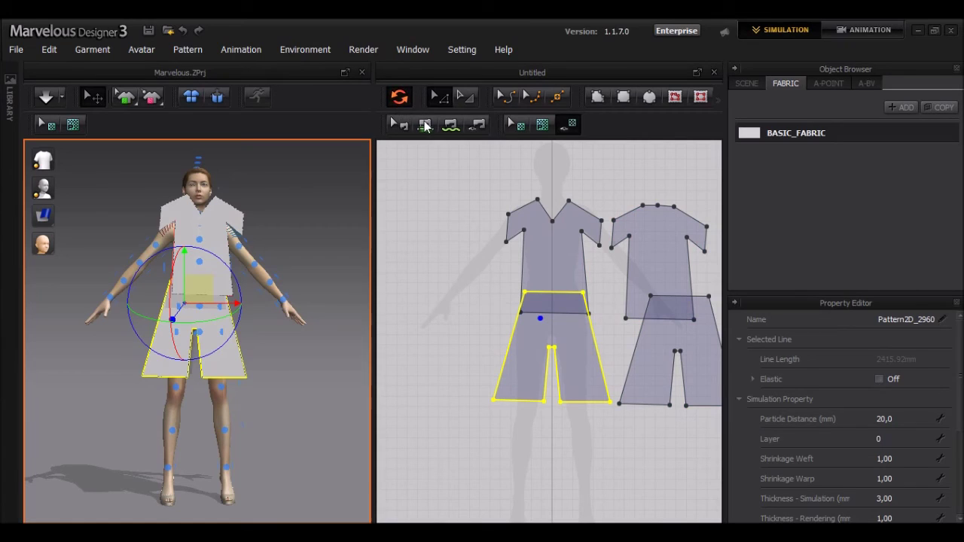
- Sew the first side seam between the two shorts pieces with Free Sewing
left_click(451, 124)
left_click(589, 312)
left_click(610, 401)
left_click(620, 403)
left_click(651, 296)
left_click(640, 370)
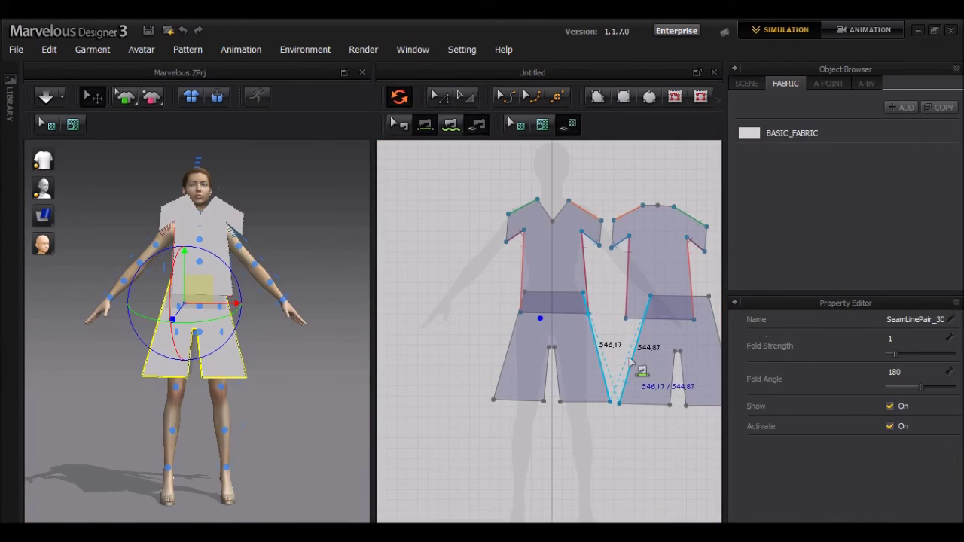
- Join the left shorts piece's outer edge to the right piece's outer edge
left_click(346, 354)
key("space")
right_click_drag(338, 344, 294, 344)
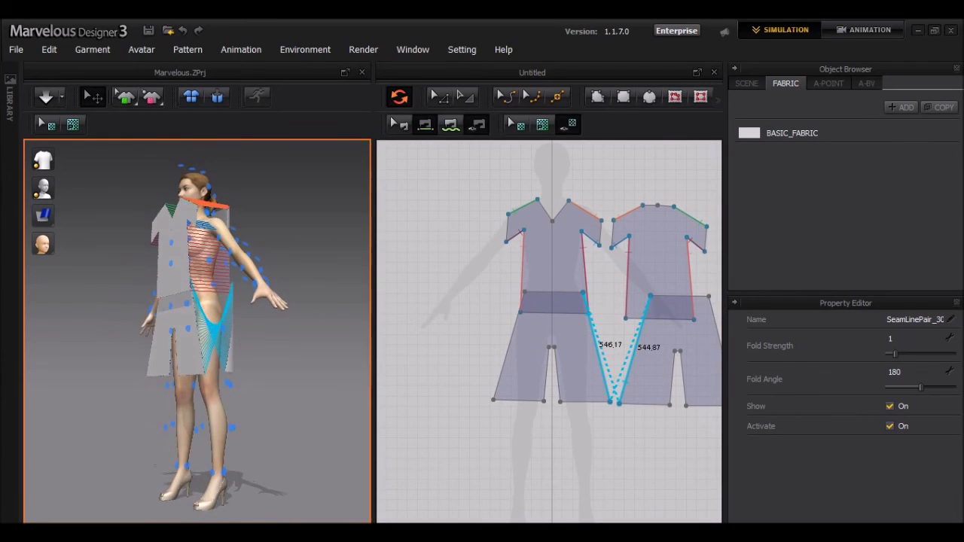
left_click(607, 366)
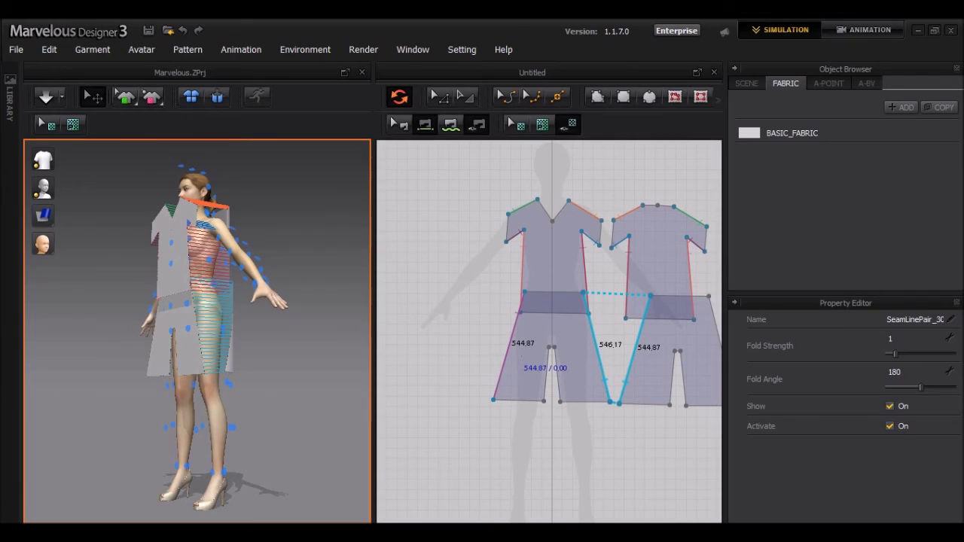
left_click(710, 335)
- Sew the inner leg edges, flipping the crossed seam, and add the short crotch seam
left_click(559, 376)
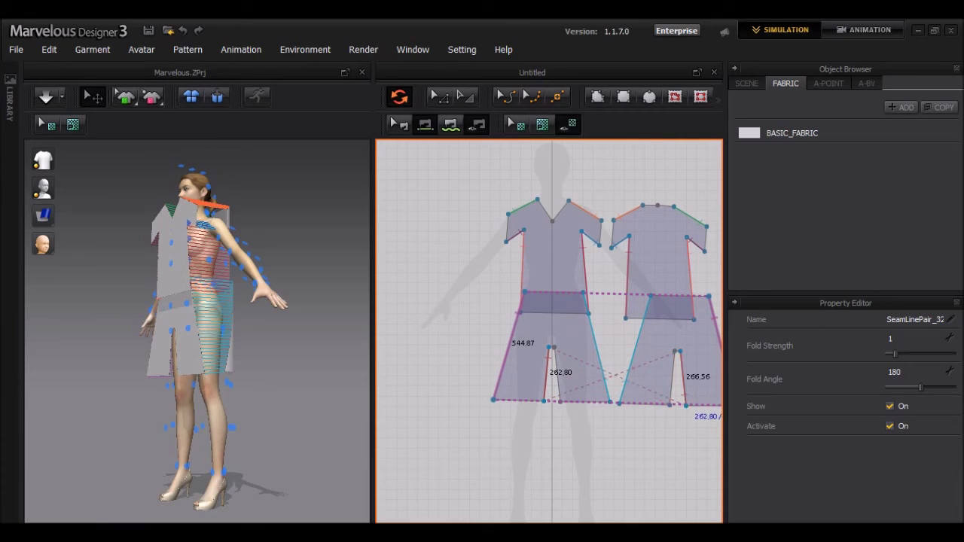
left_click(682, 390)
right_click_drag(249, 317, 196, 248)
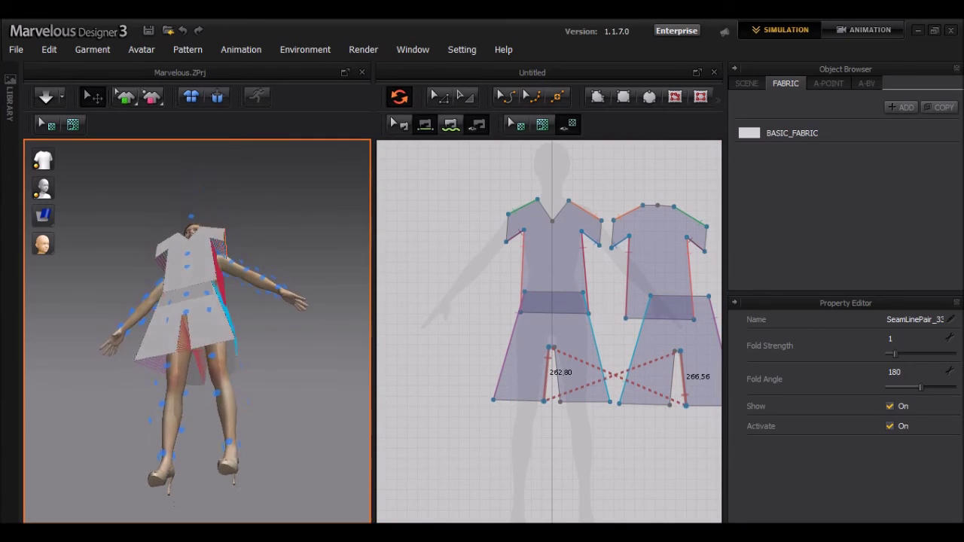
left_click(659, 416)
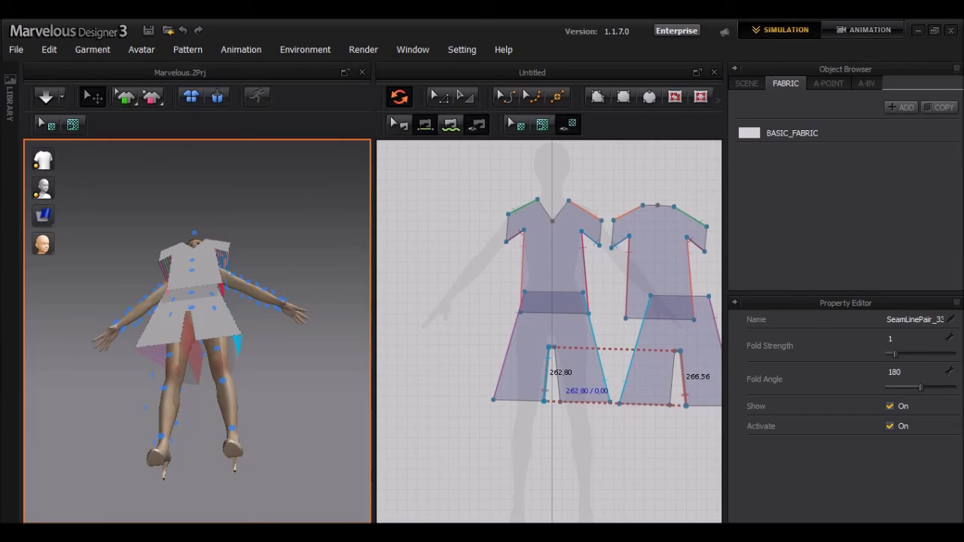
left_click(673, 385)
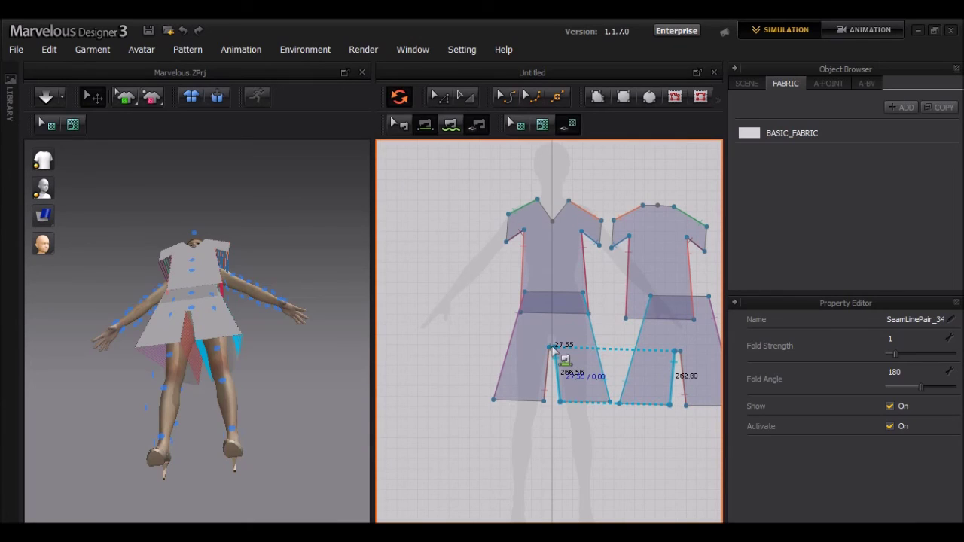
left_click(678, 354)
scroll(305, 389, "up", 2)
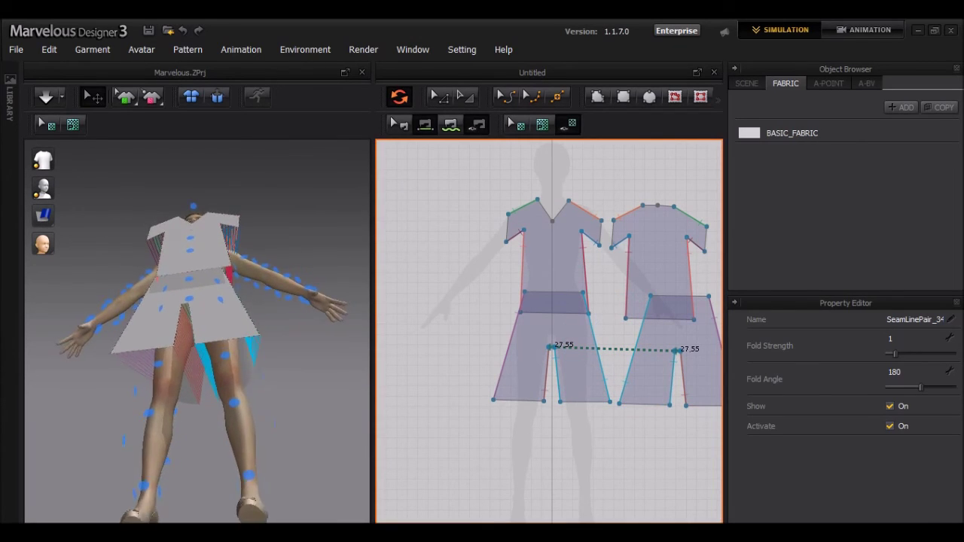
right_click_drag(305, 389, 305, 332)
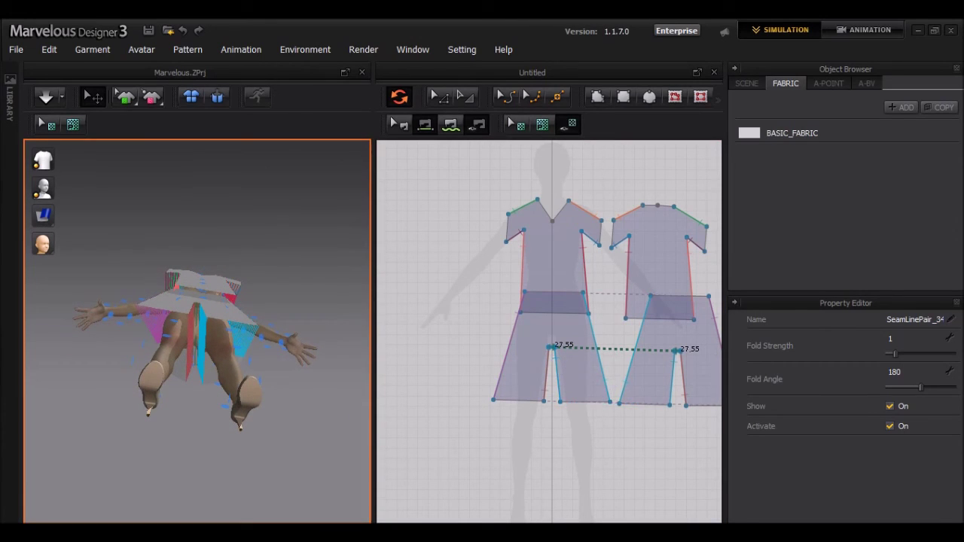
key("2")
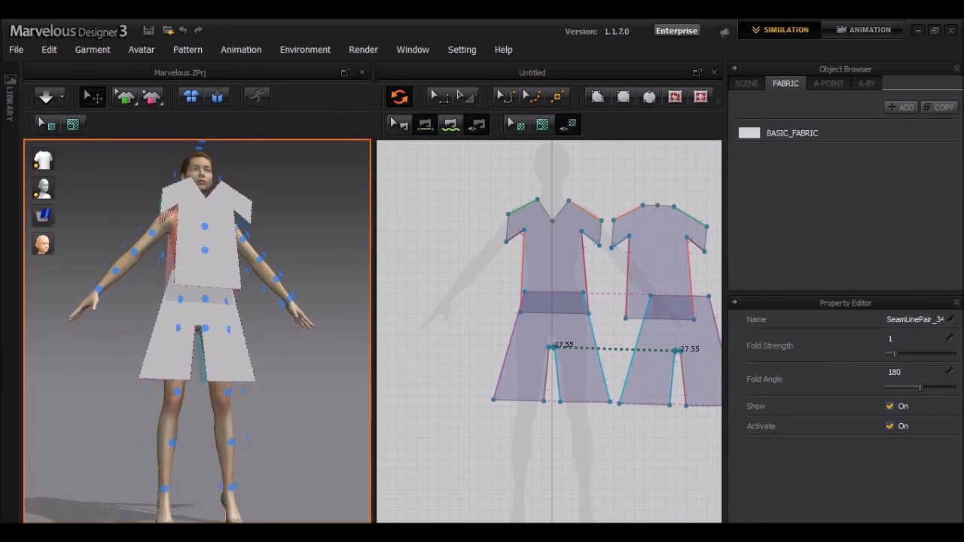
scroll(198, 331, "up", 2)
scroll(197, 332, "down", 4)
scroll(197, 332, "up", 1)
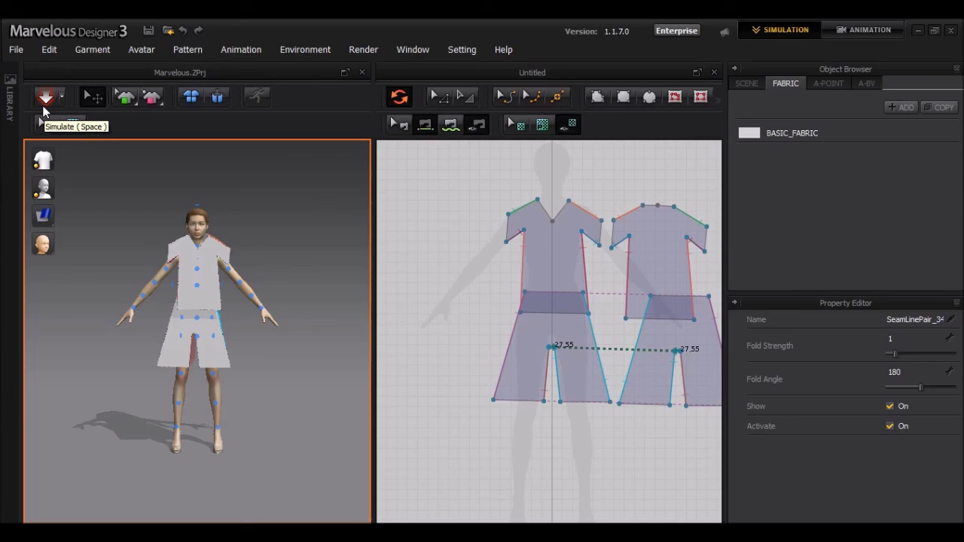
left_click(43, 110)
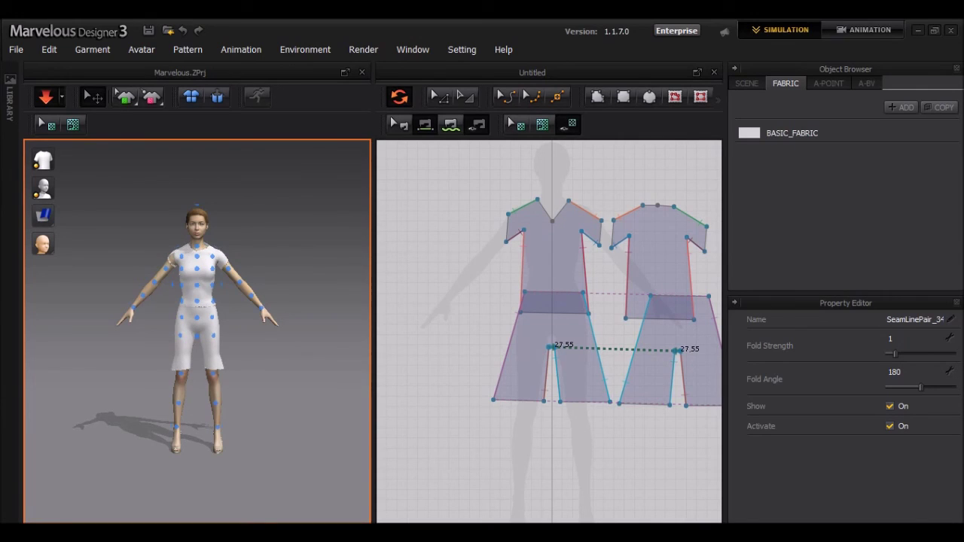
- Check the draped T-shirt and shorts from the side, then stop the simulation
right_click_drag(269, 223, 138, 233)
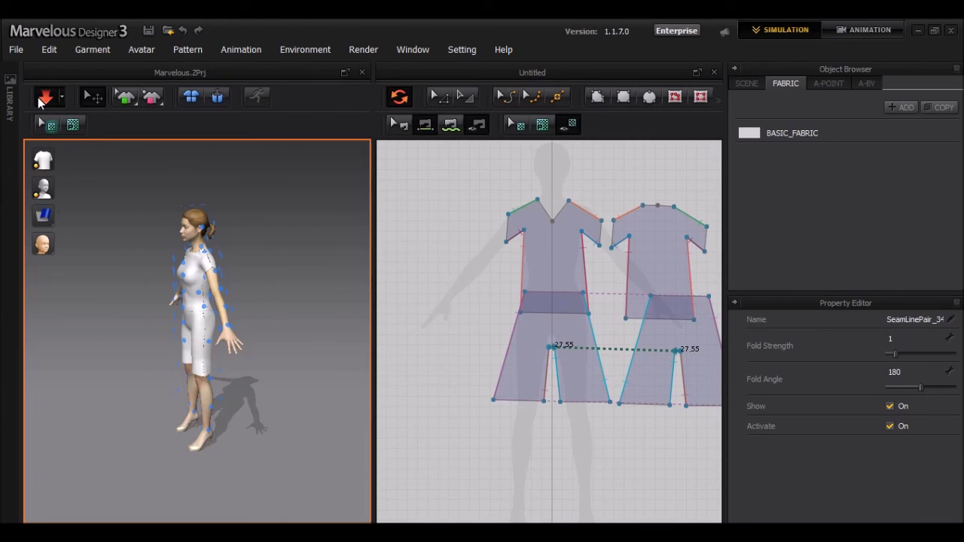
left_click(45, 96)
key("2")
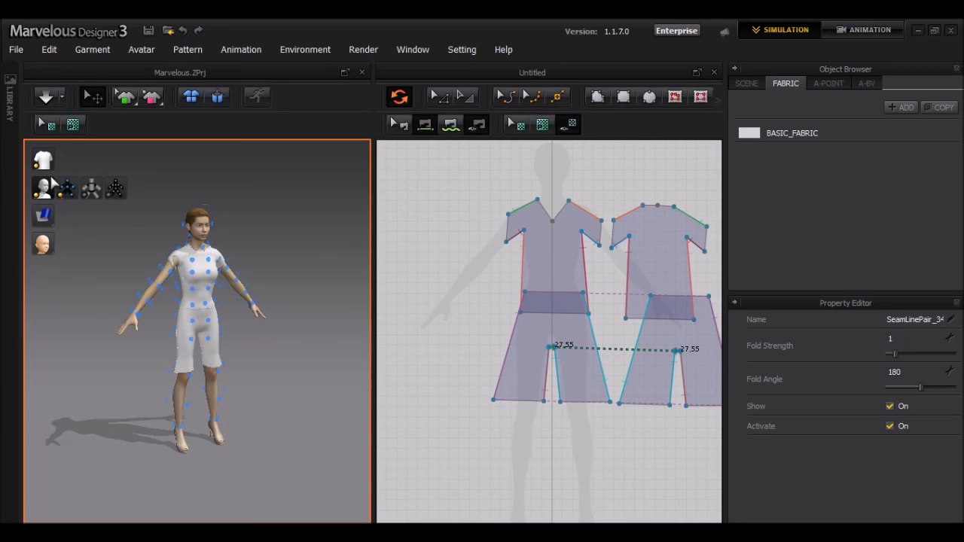
- Hide the avatar's arrangement points, inspect the fit from behind, and clear the seam selection
left_click(67, 188)
key("2")
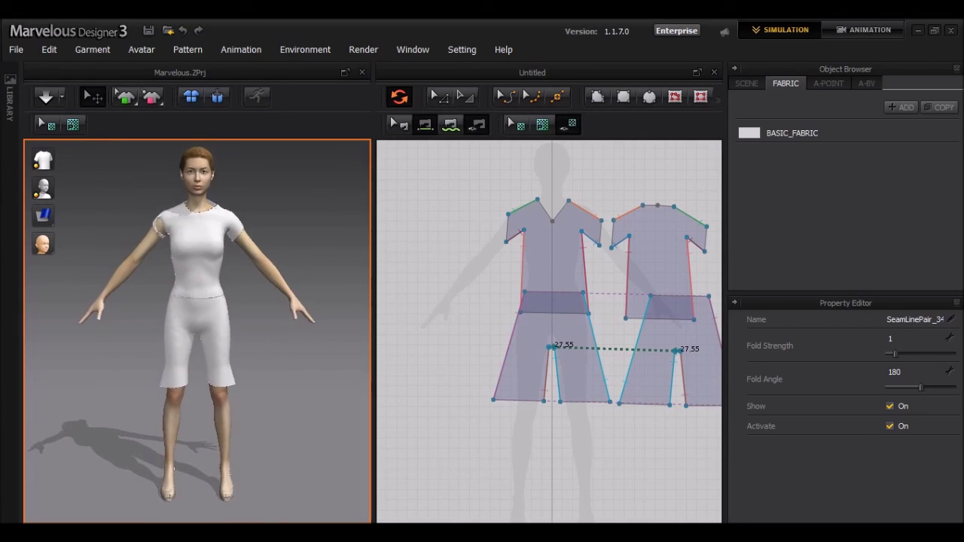
mouse_move(226, 331)
right_mouse_down()
mouse_move(165, 324)
mouse_move(248, 332)
right_mouse_up()
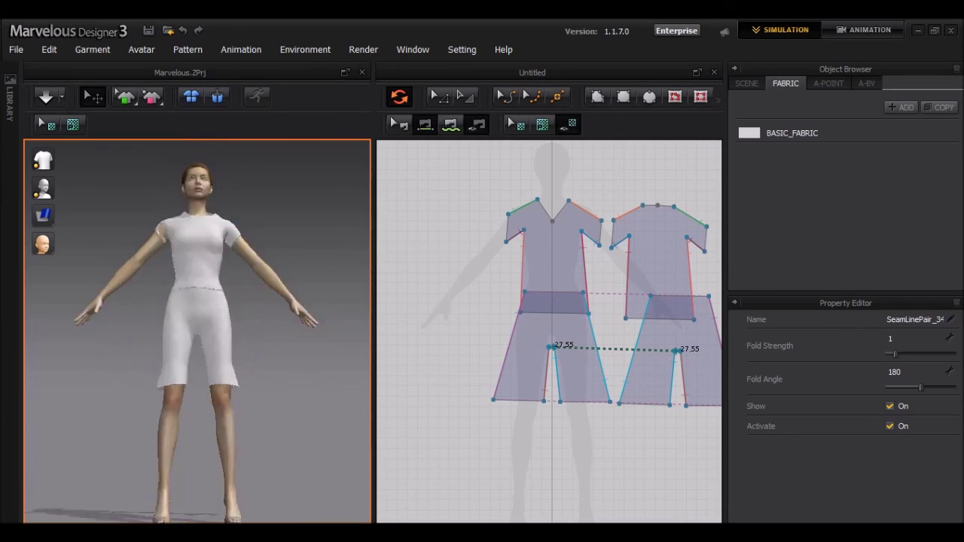
key("2")
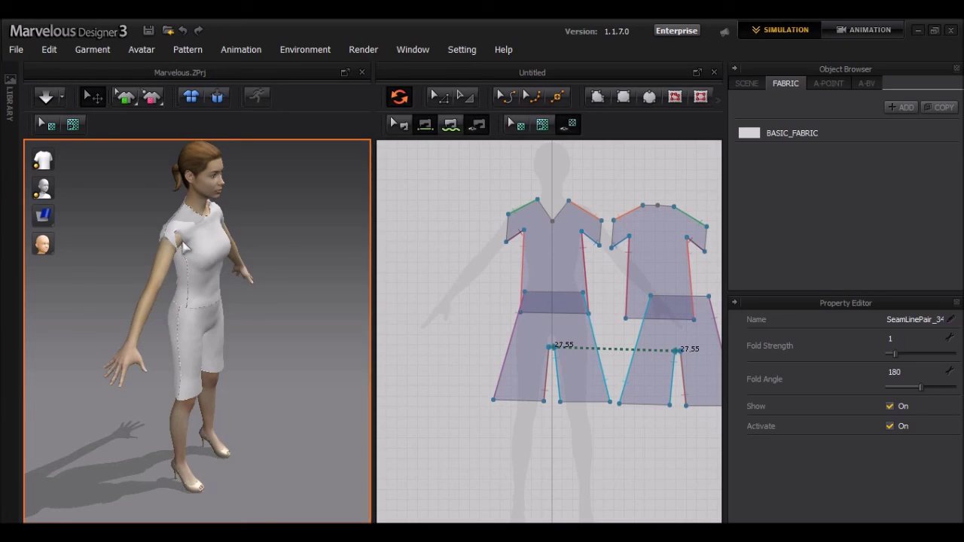
left_click(91, 223)
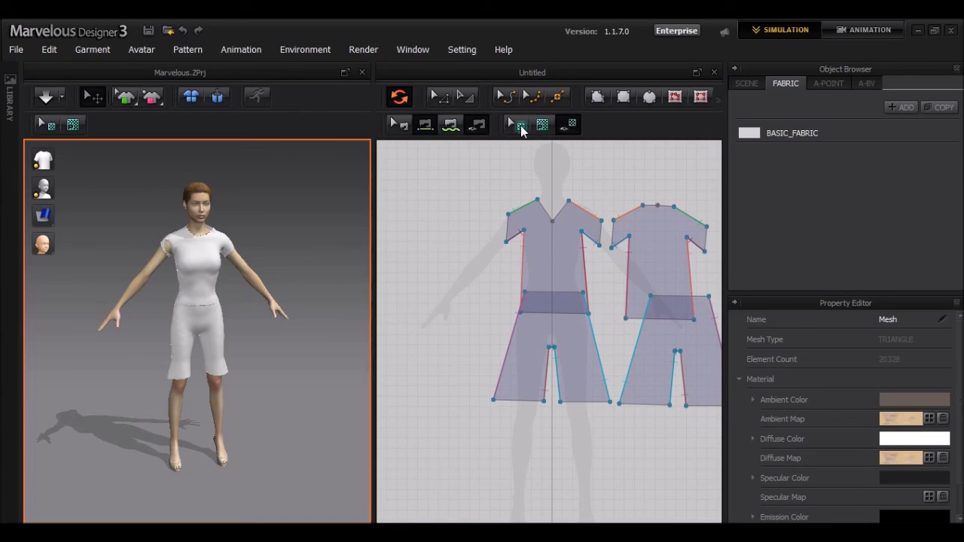
- Switch the 2D pattern window to Edit Texture mode so points and seams disappear
left_click(521, 128)
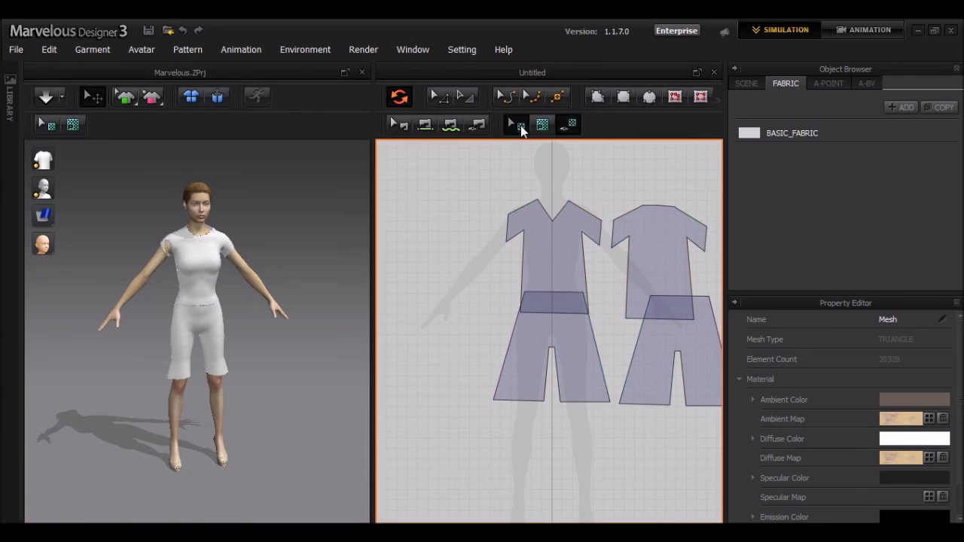